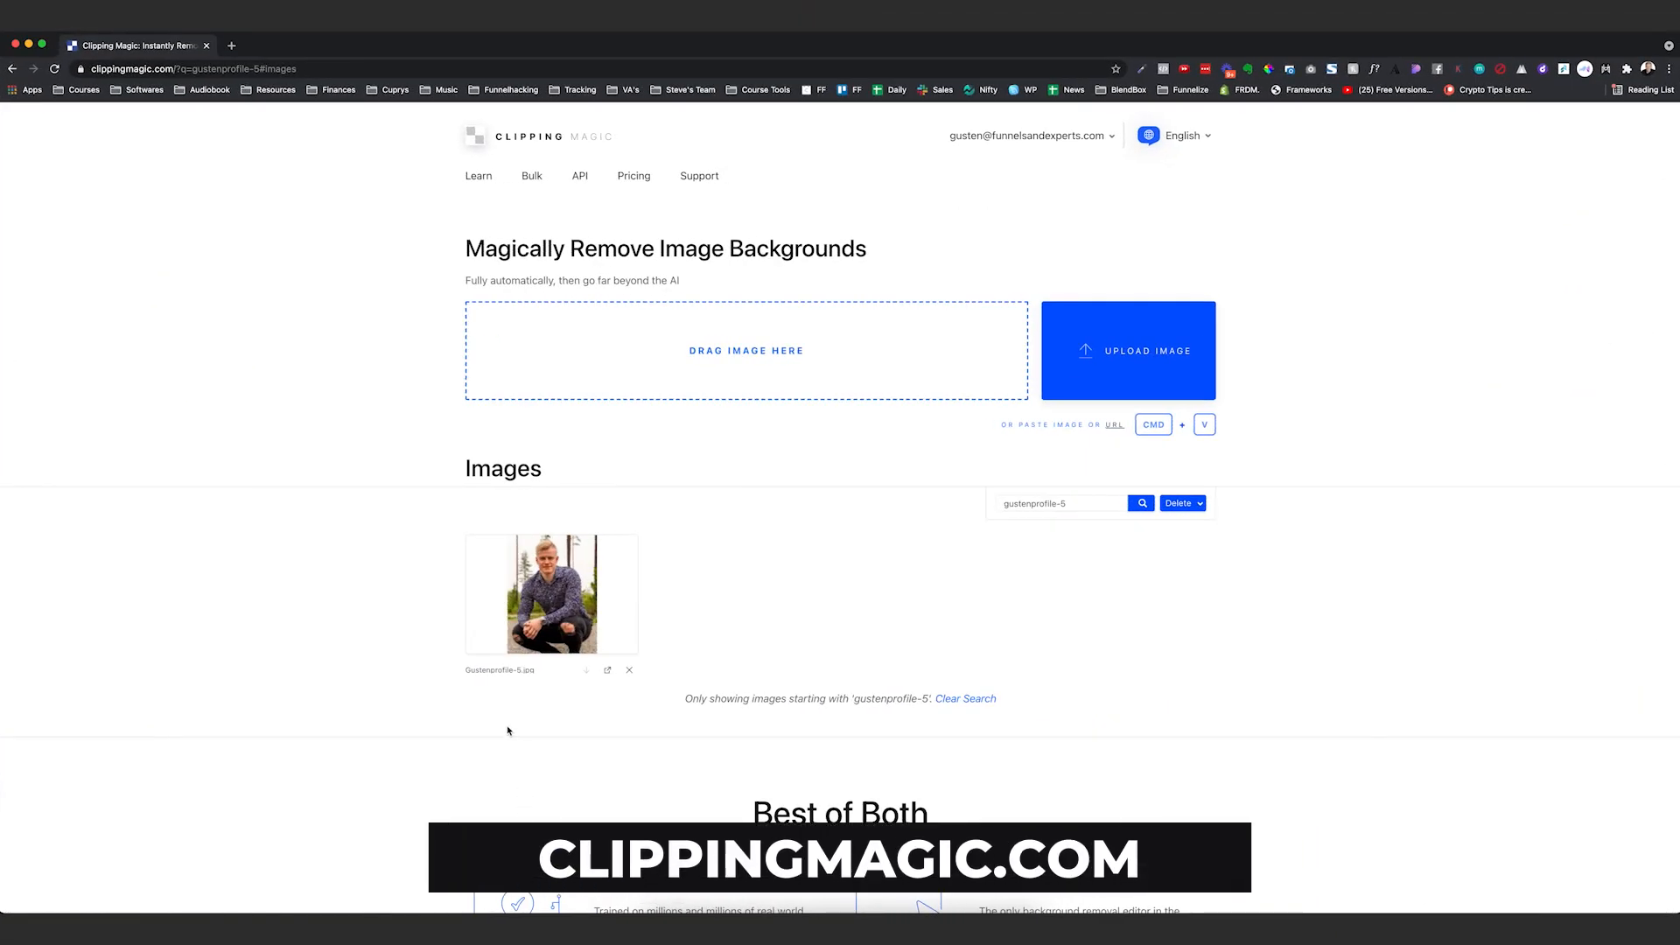
Open the existing profile photo for editing and outline the man's torso, hands and knee with a green keep mark
mouse_move(537, 622)
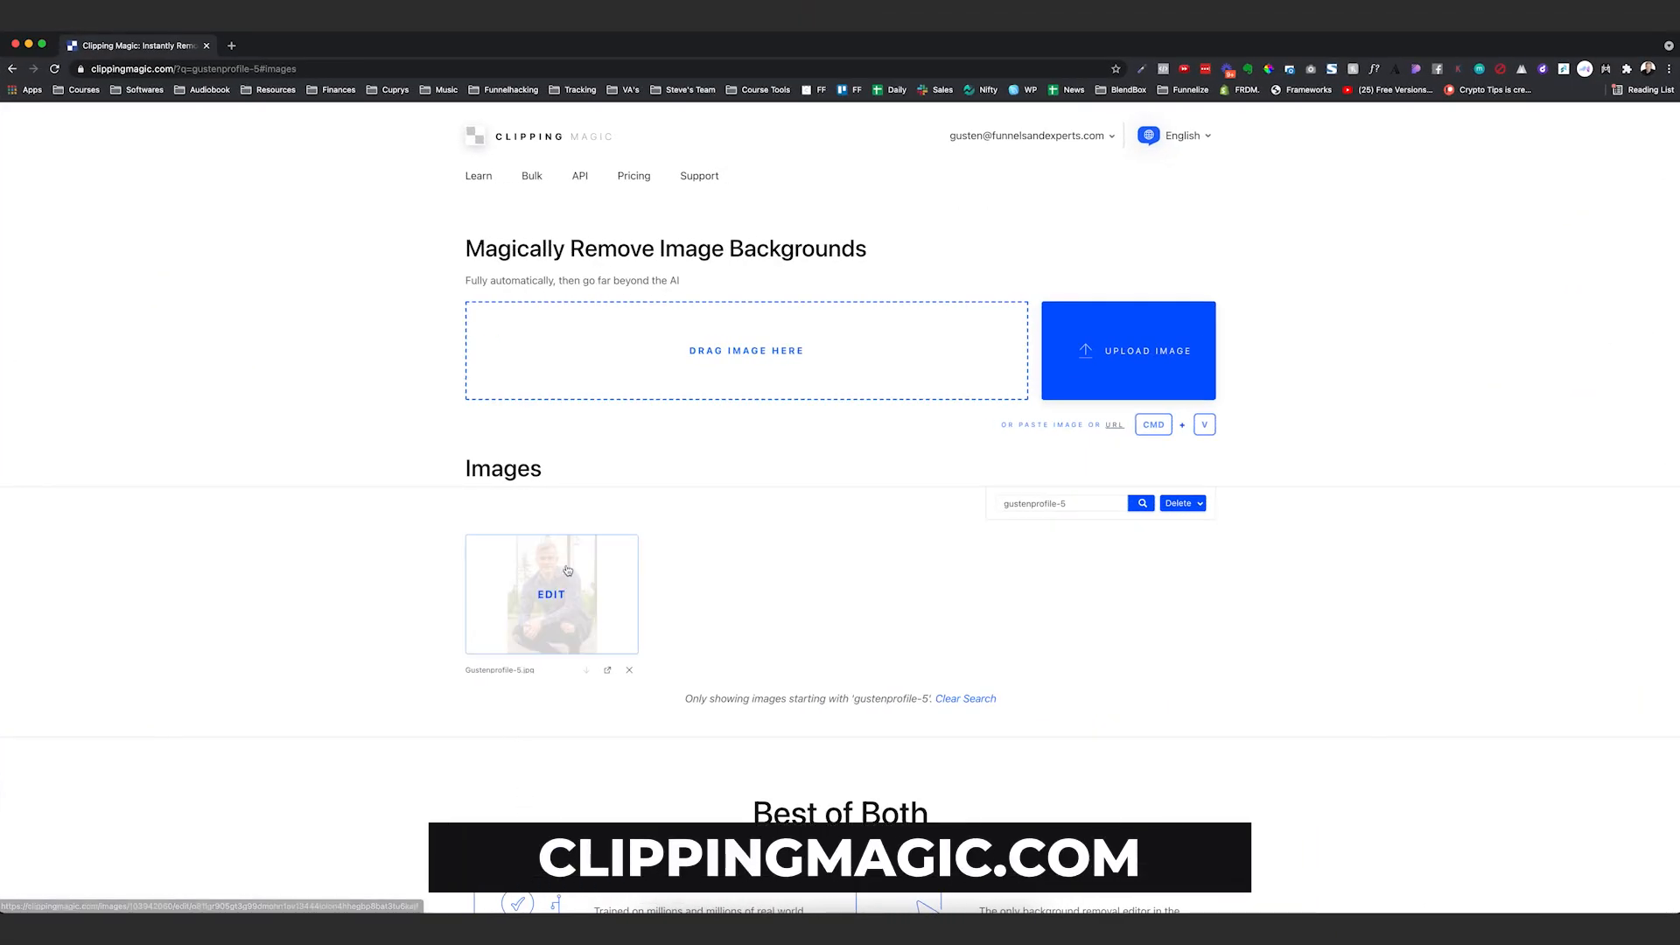
left_click(525, 604)
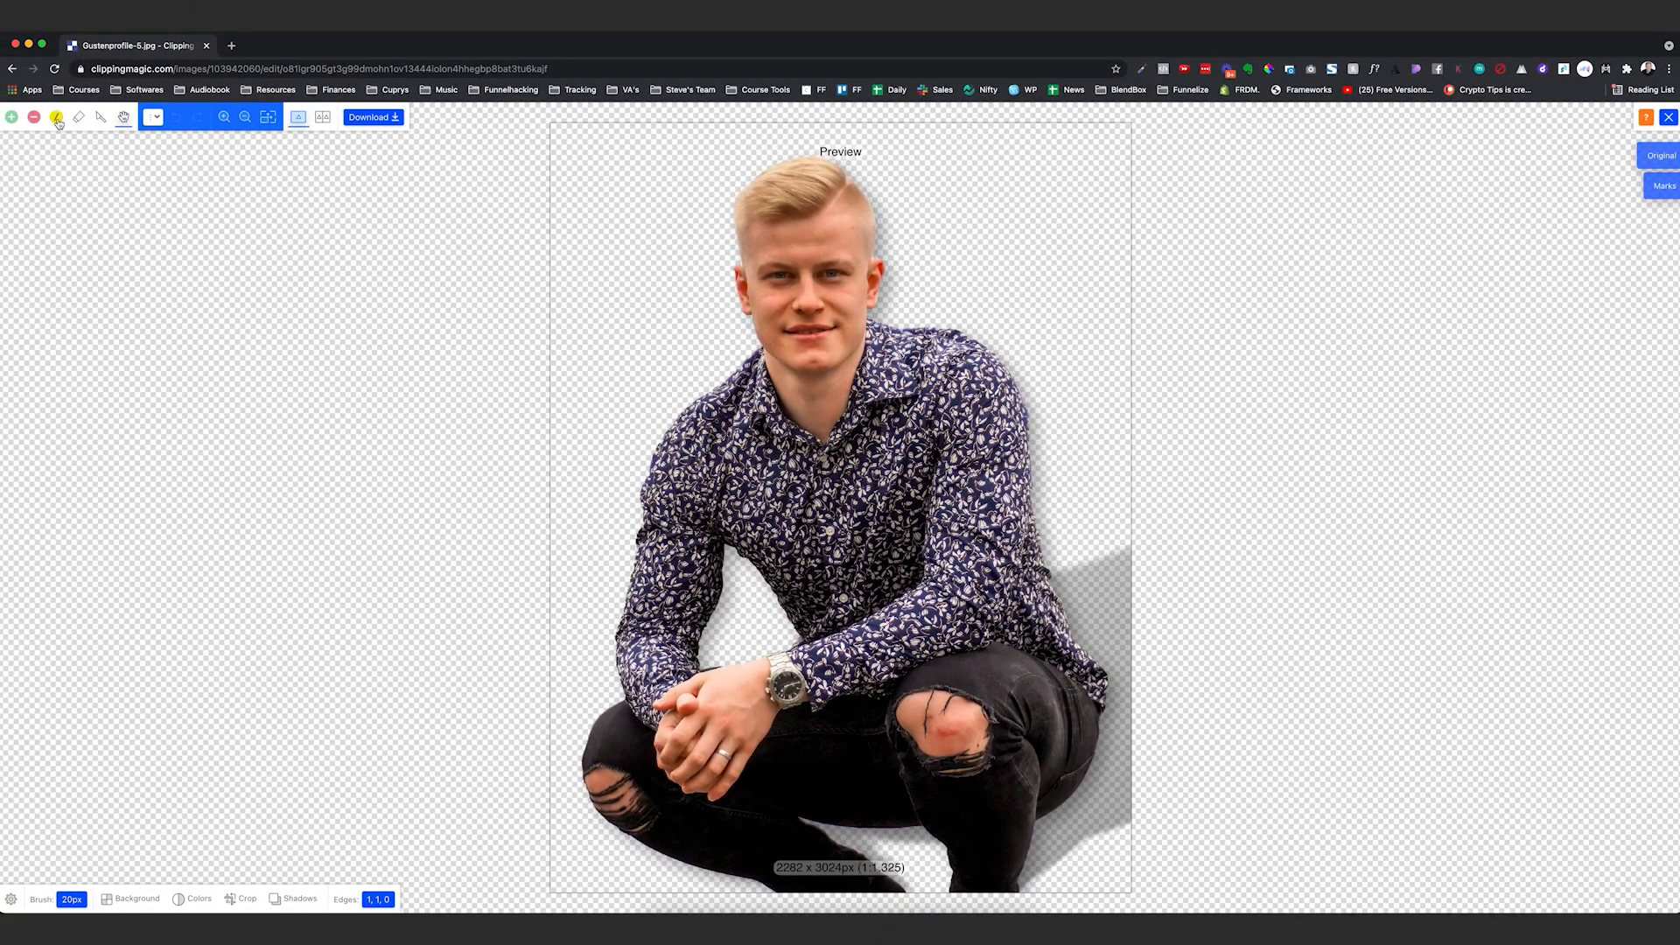
left_click(33, 117)
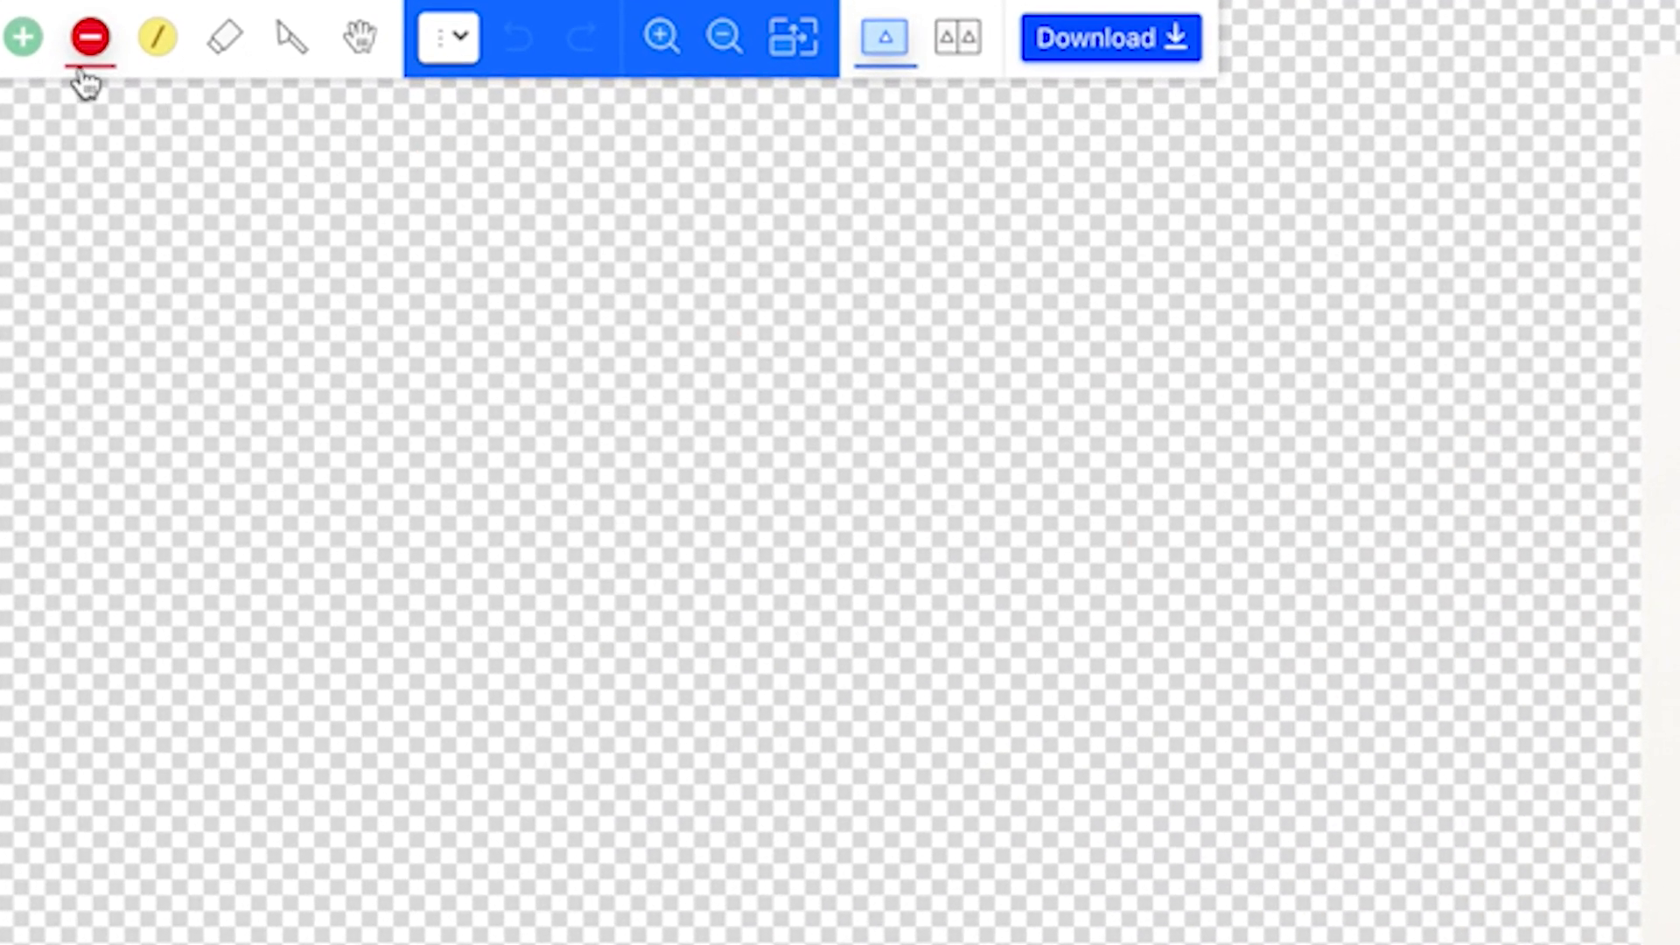
left_click(21, 38)
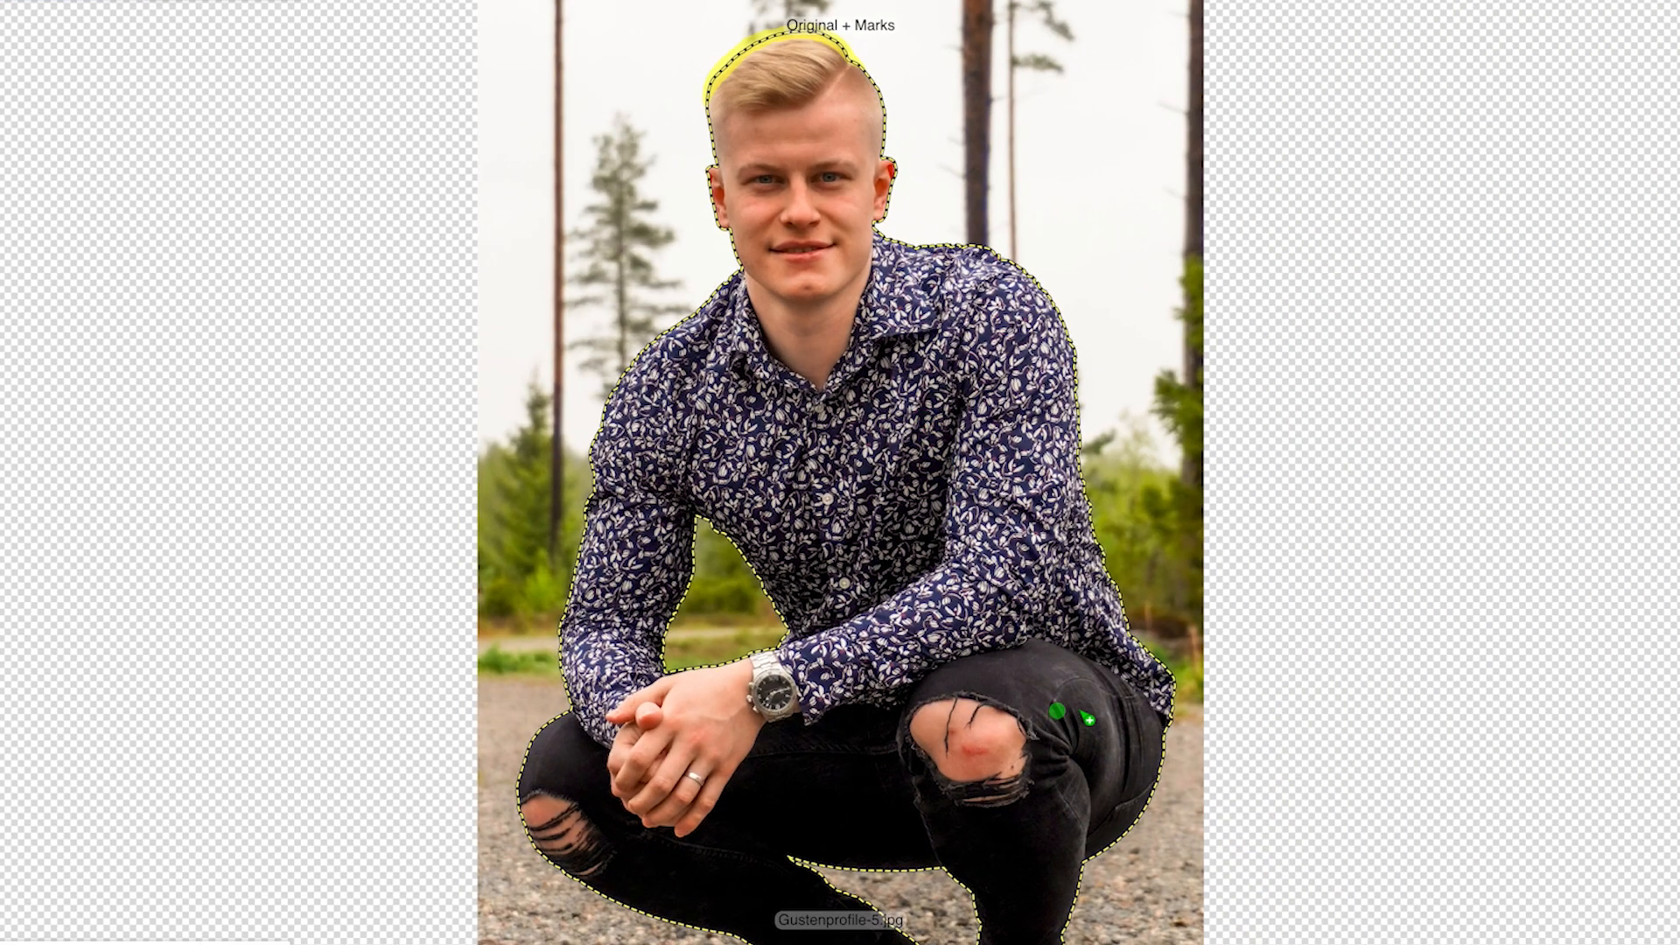
mouse_move(1075, 714)
left_mouse_down()
mouse_move(838, 734)
mouse_move(626, 798)
mouse_move(618, 540)
mouse_move(727, 366)
mouse_move(1037, 603)
left_mouse_up()
left_click_drag(1063, 713, 1069, 713)
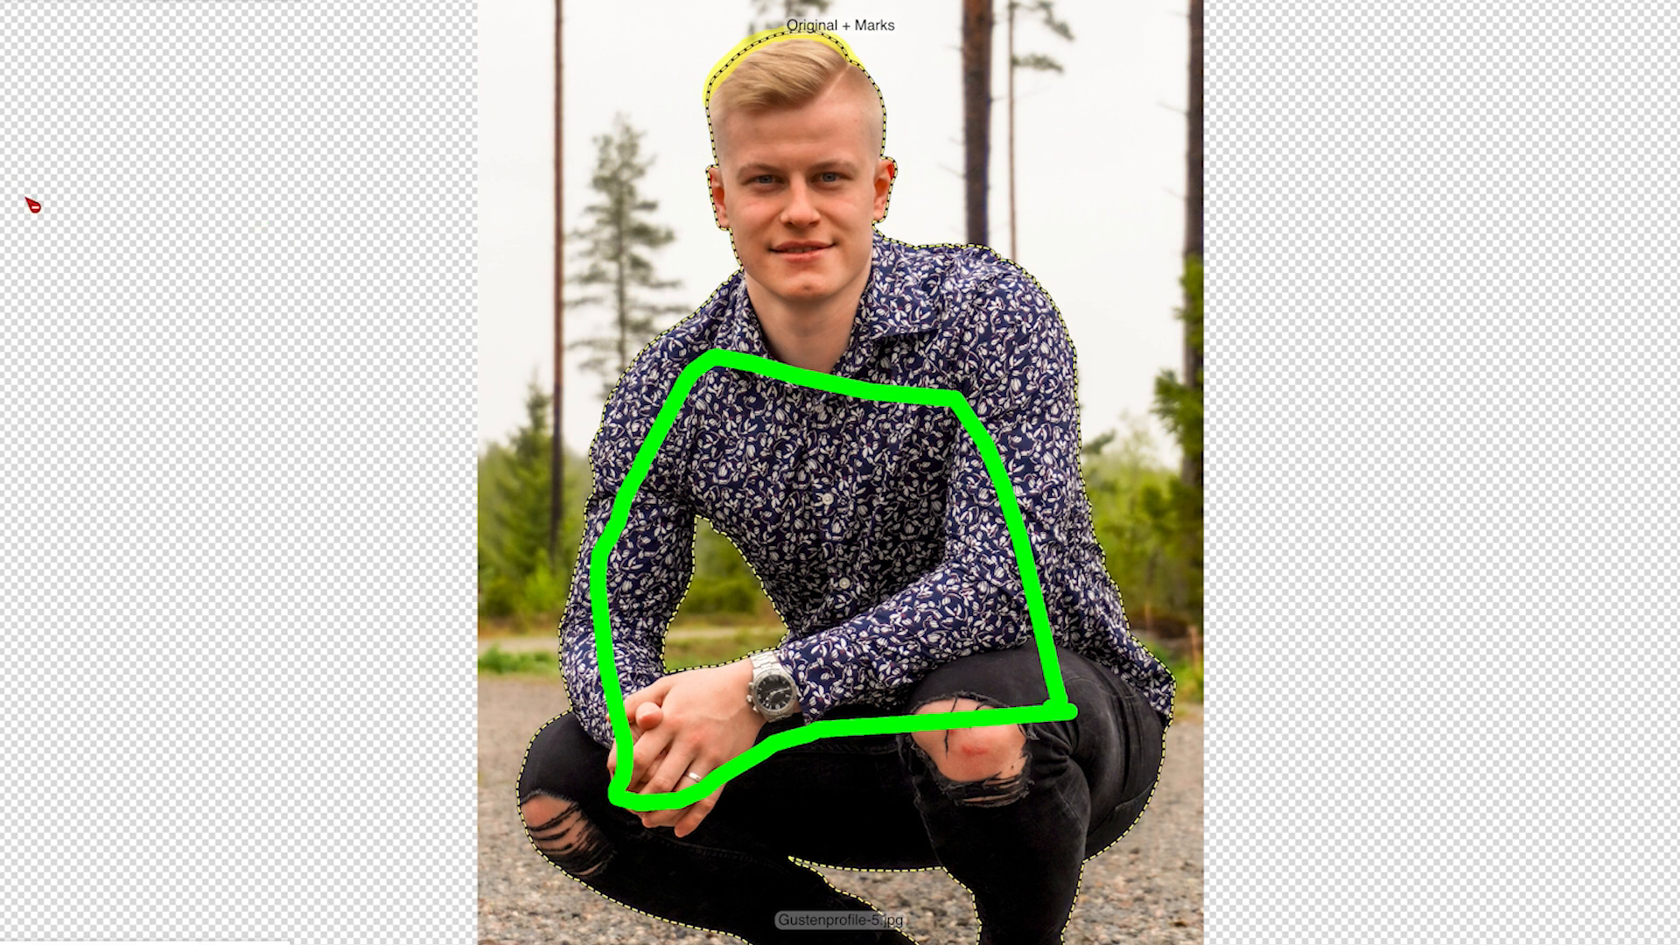
Mark the background around the man with red removal strokes on both sides and compare the cutout preview with the original
mouse_move(479, 536)
left_mouse_down()
mouse_move(601, 255)
mouse_move(667, 7)
left_mouse_up()
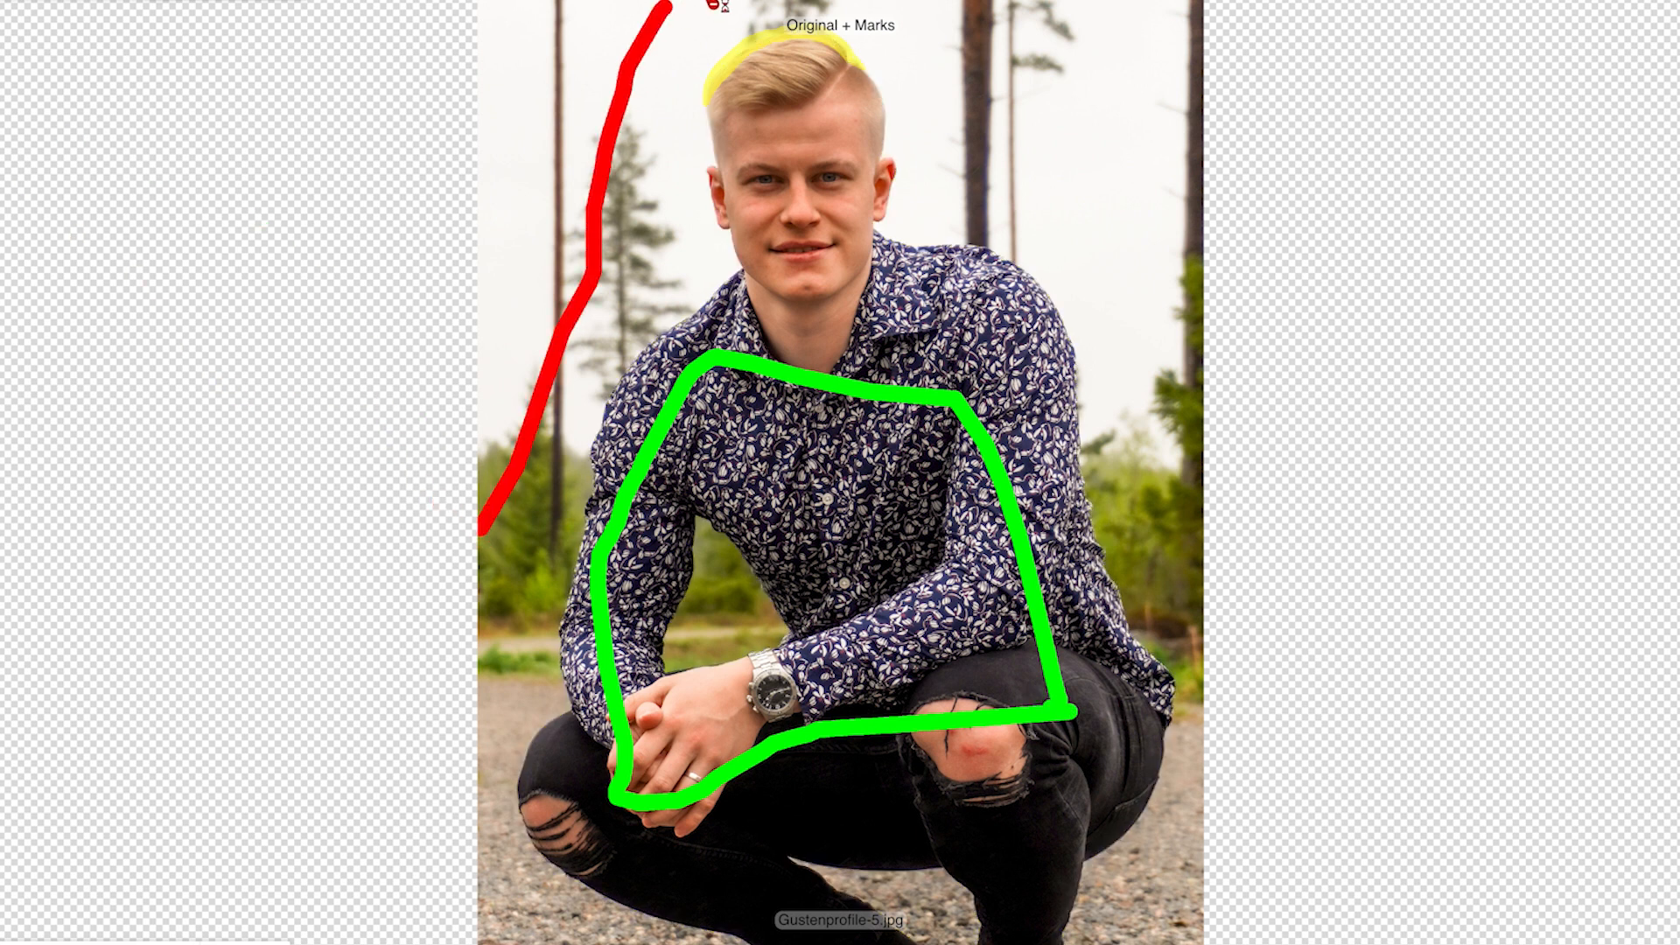
mouse_move(1020, 54)
left_mouse_down()
mouse_move(1025, 119)
mouse_move(1171, 322)
mouse_move(1177, 512)
mouse_move(1215, 617)
left_mouse_up()
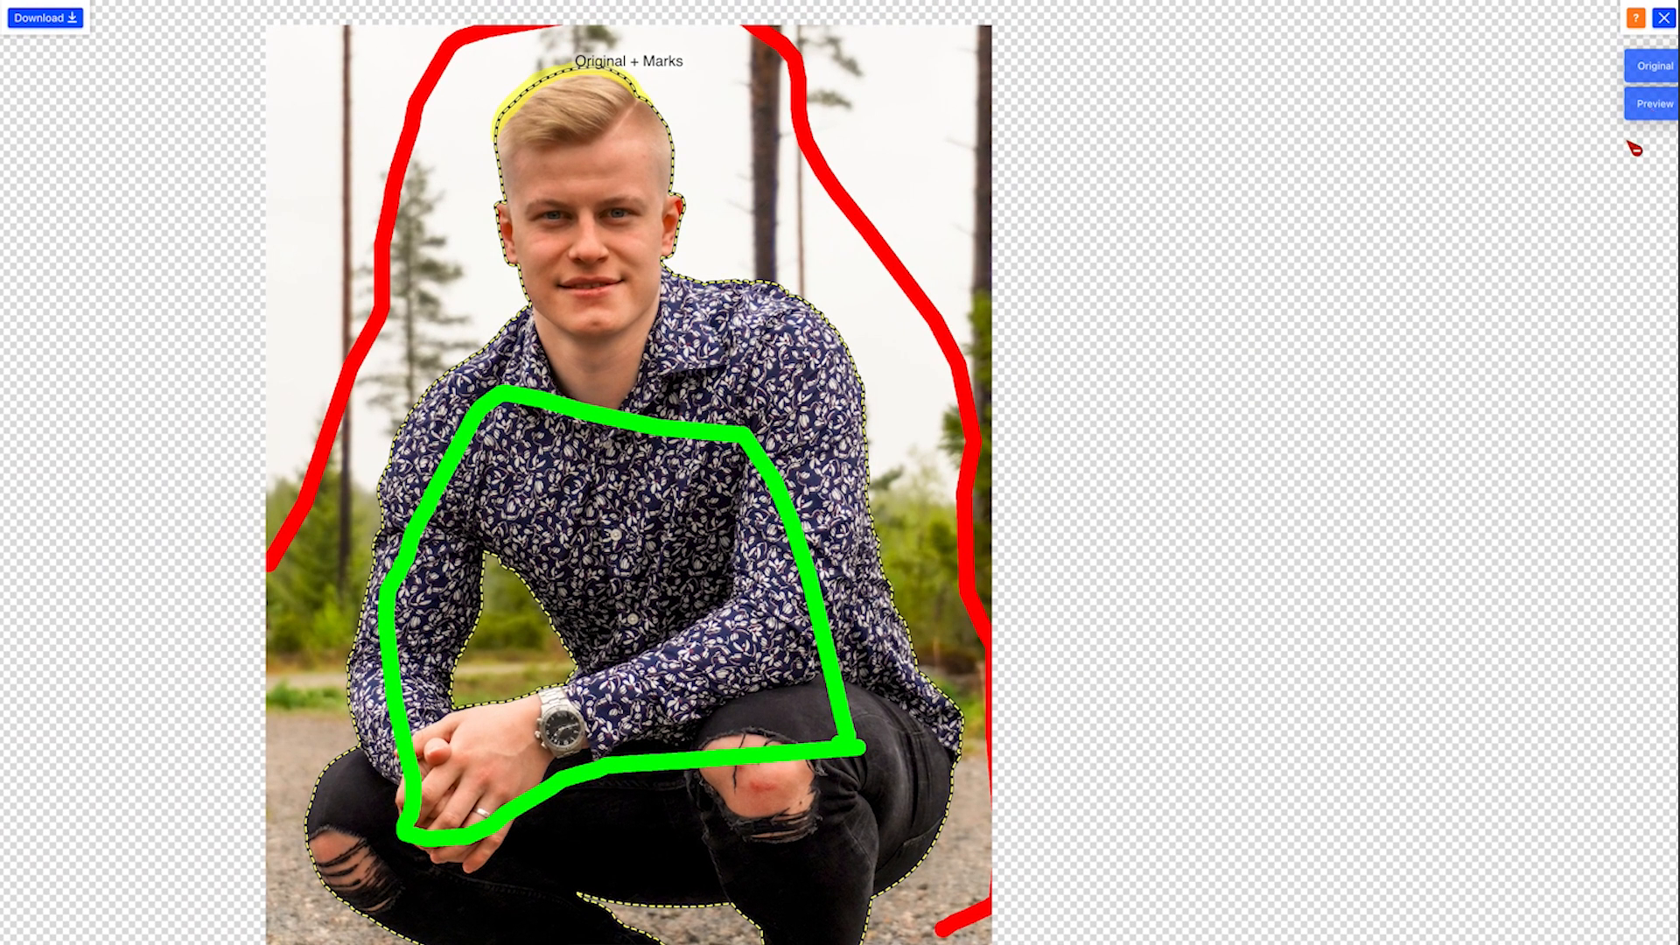
left_click(1655, 93)
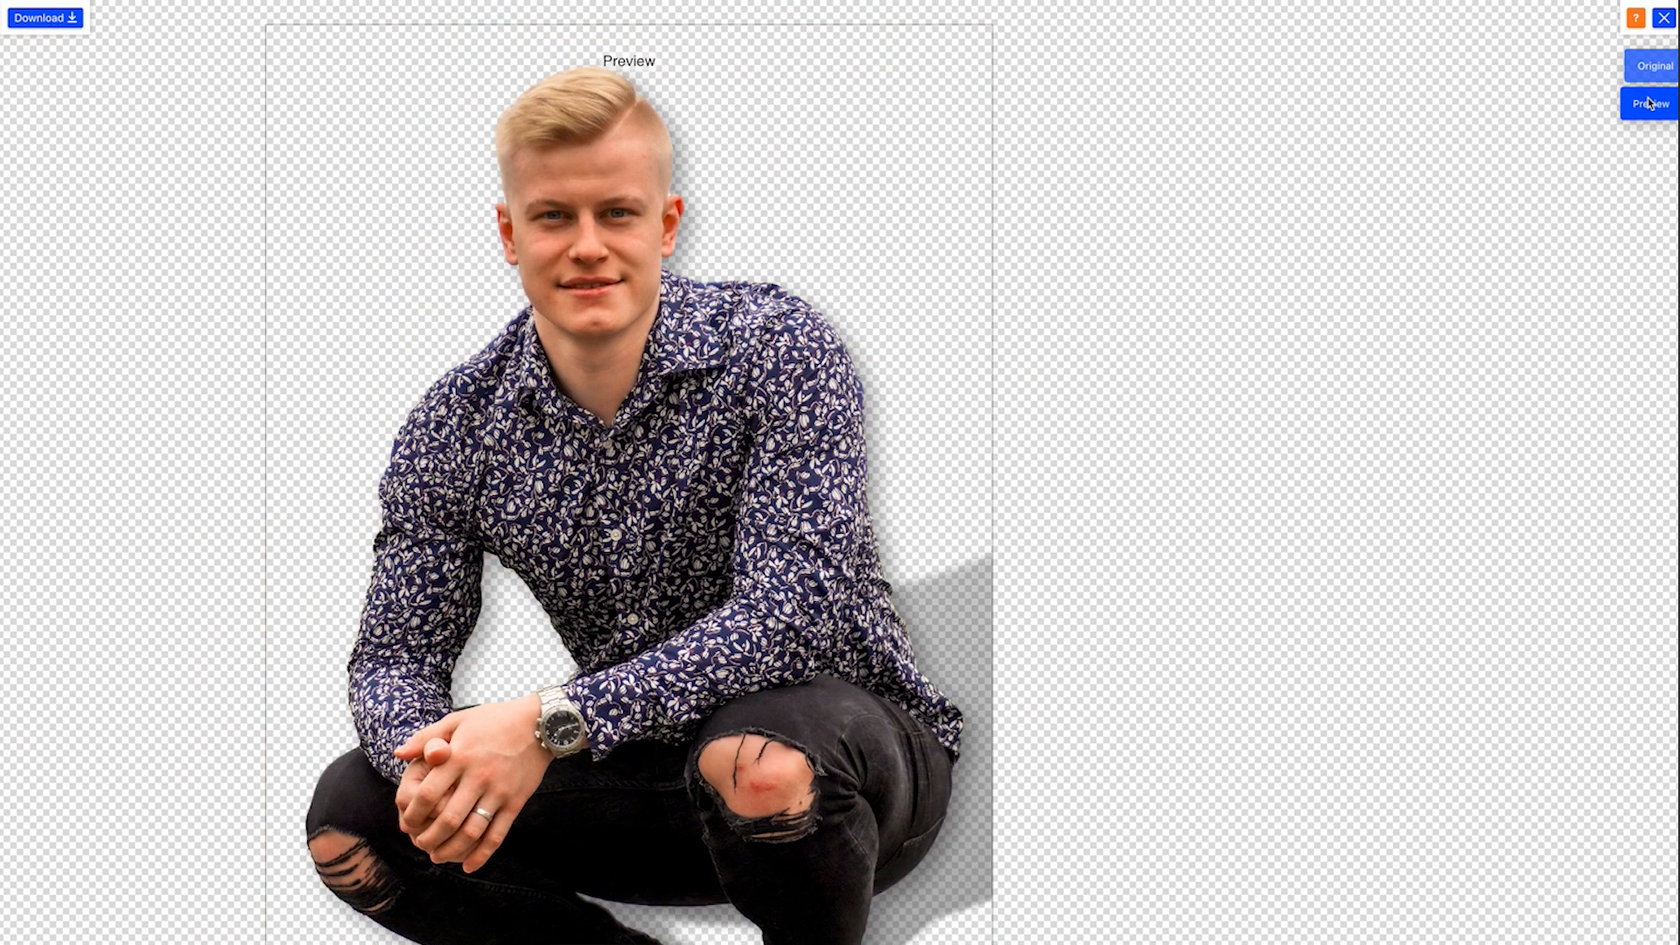
left_click(1654, 65)
left_click(1651, 103)
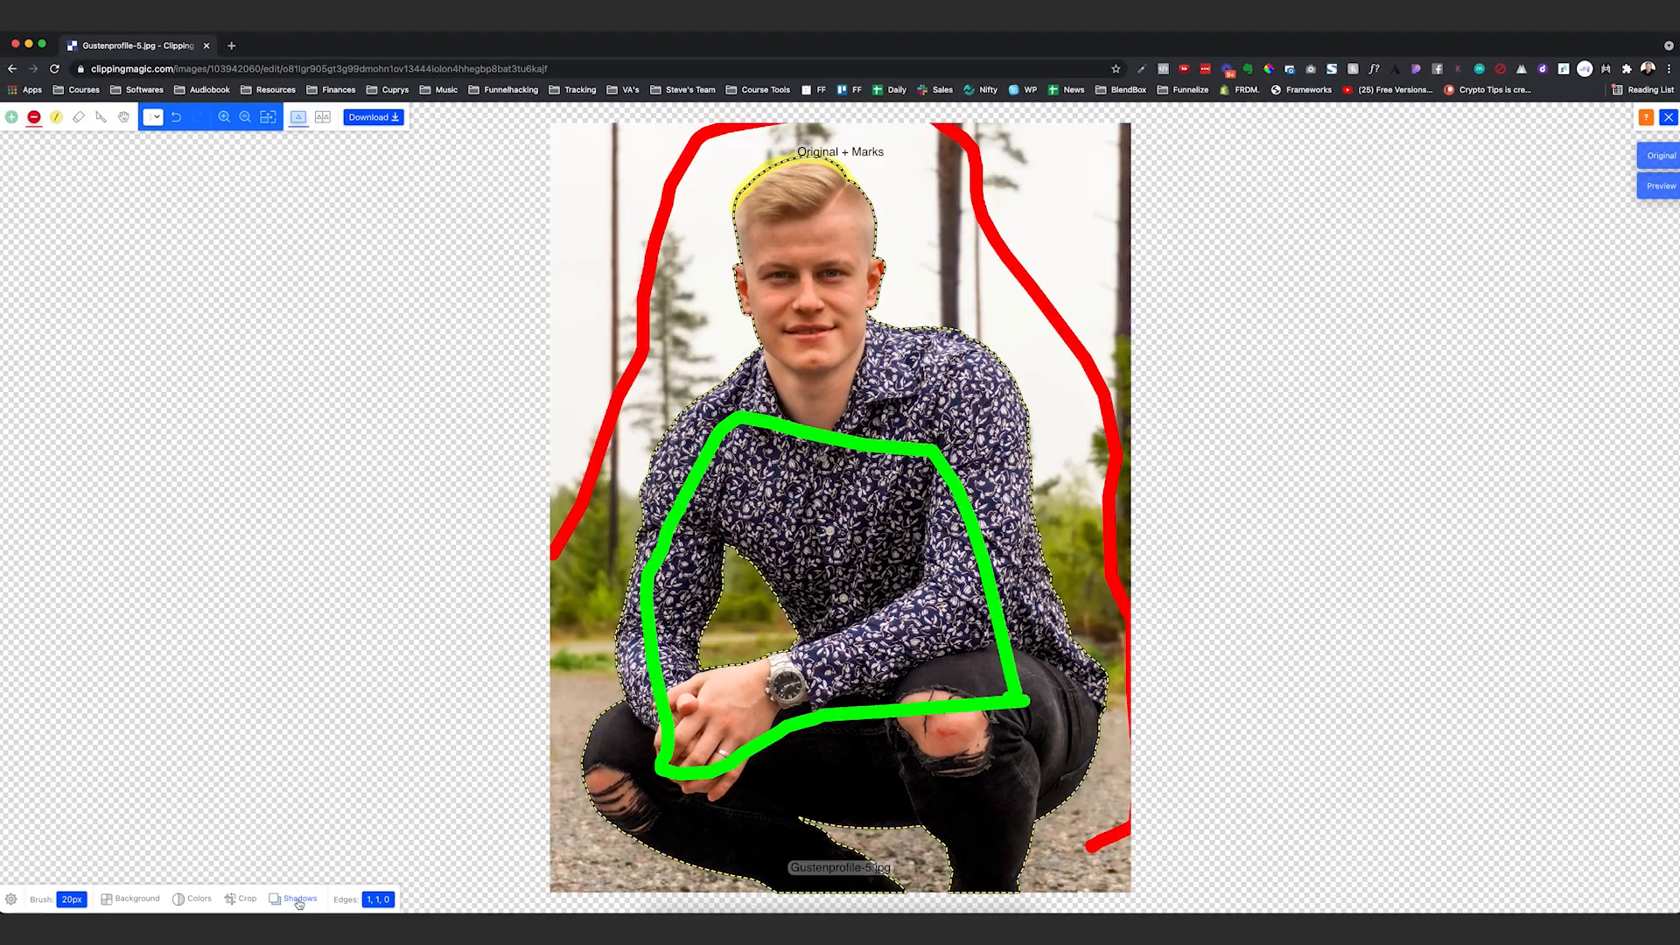
Disable the cast shadow and drop shadow on the cutout
left_click(299, 900)
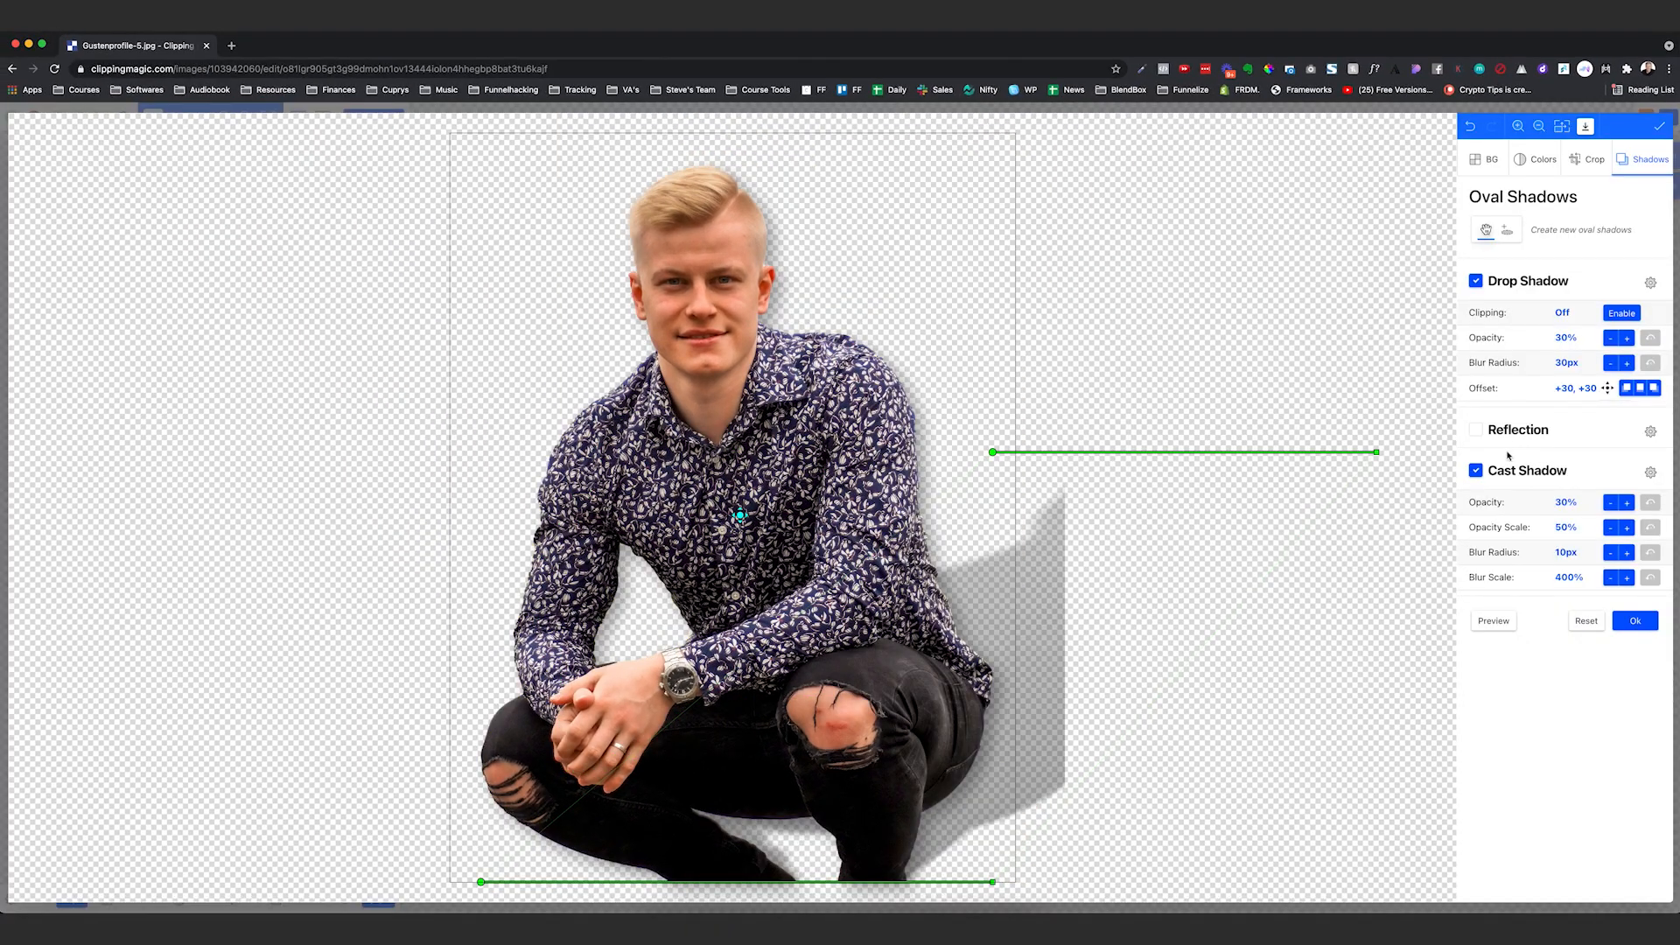
left_click(1476, 472)
left_click(1476, 282)
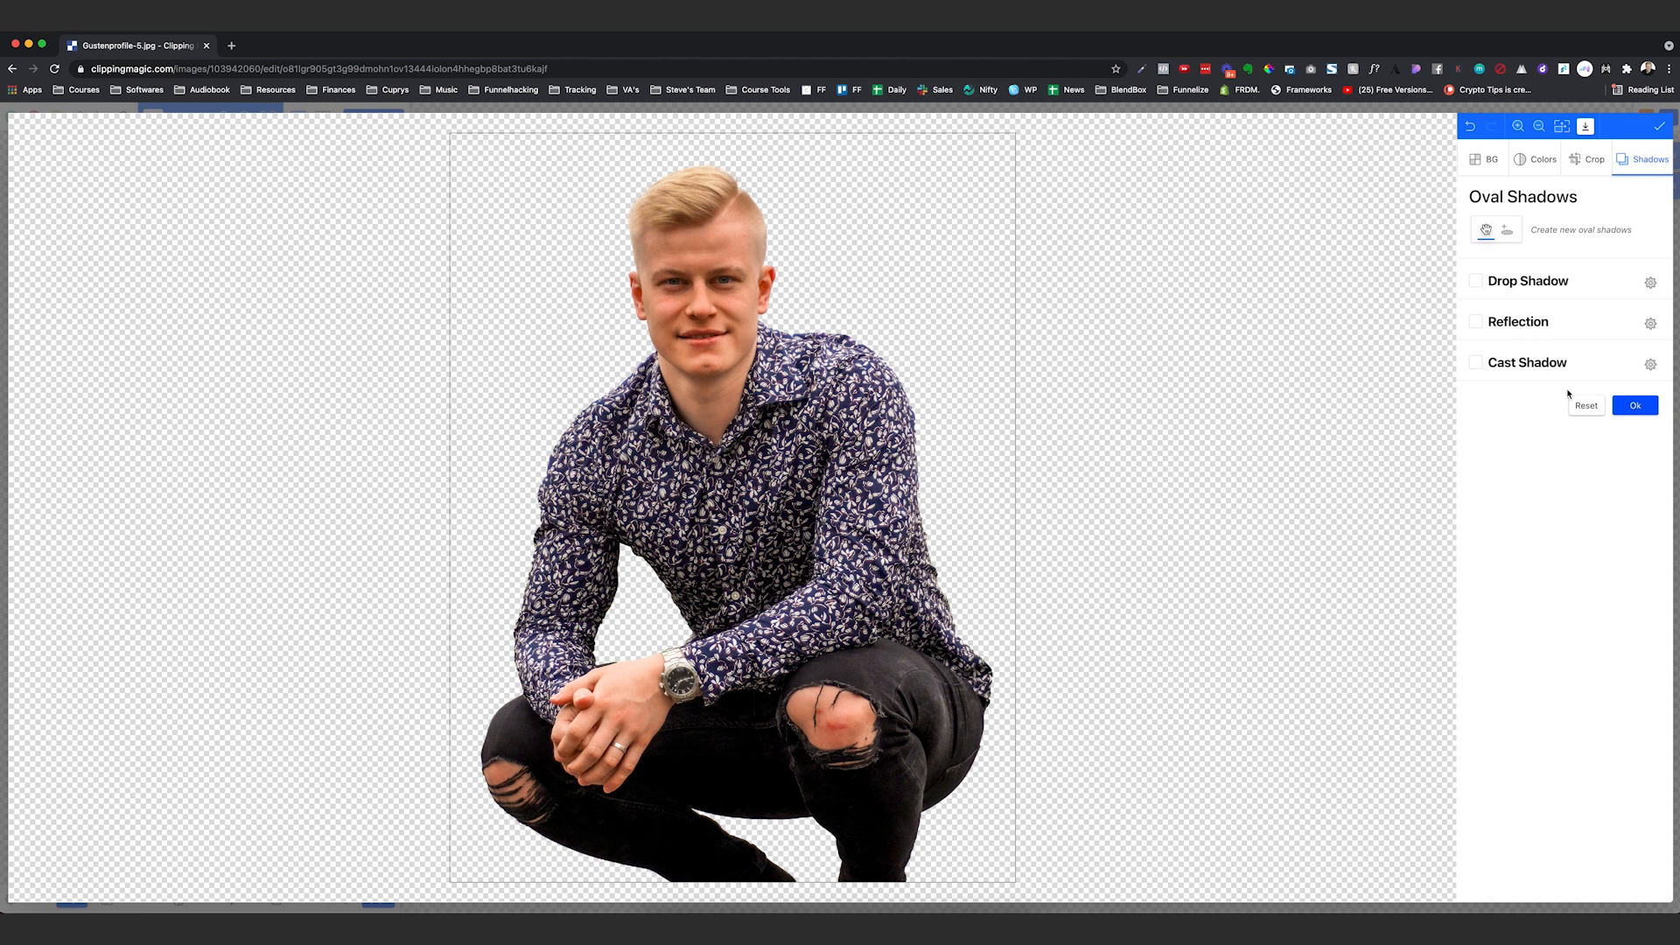
left_click(1633, 407)
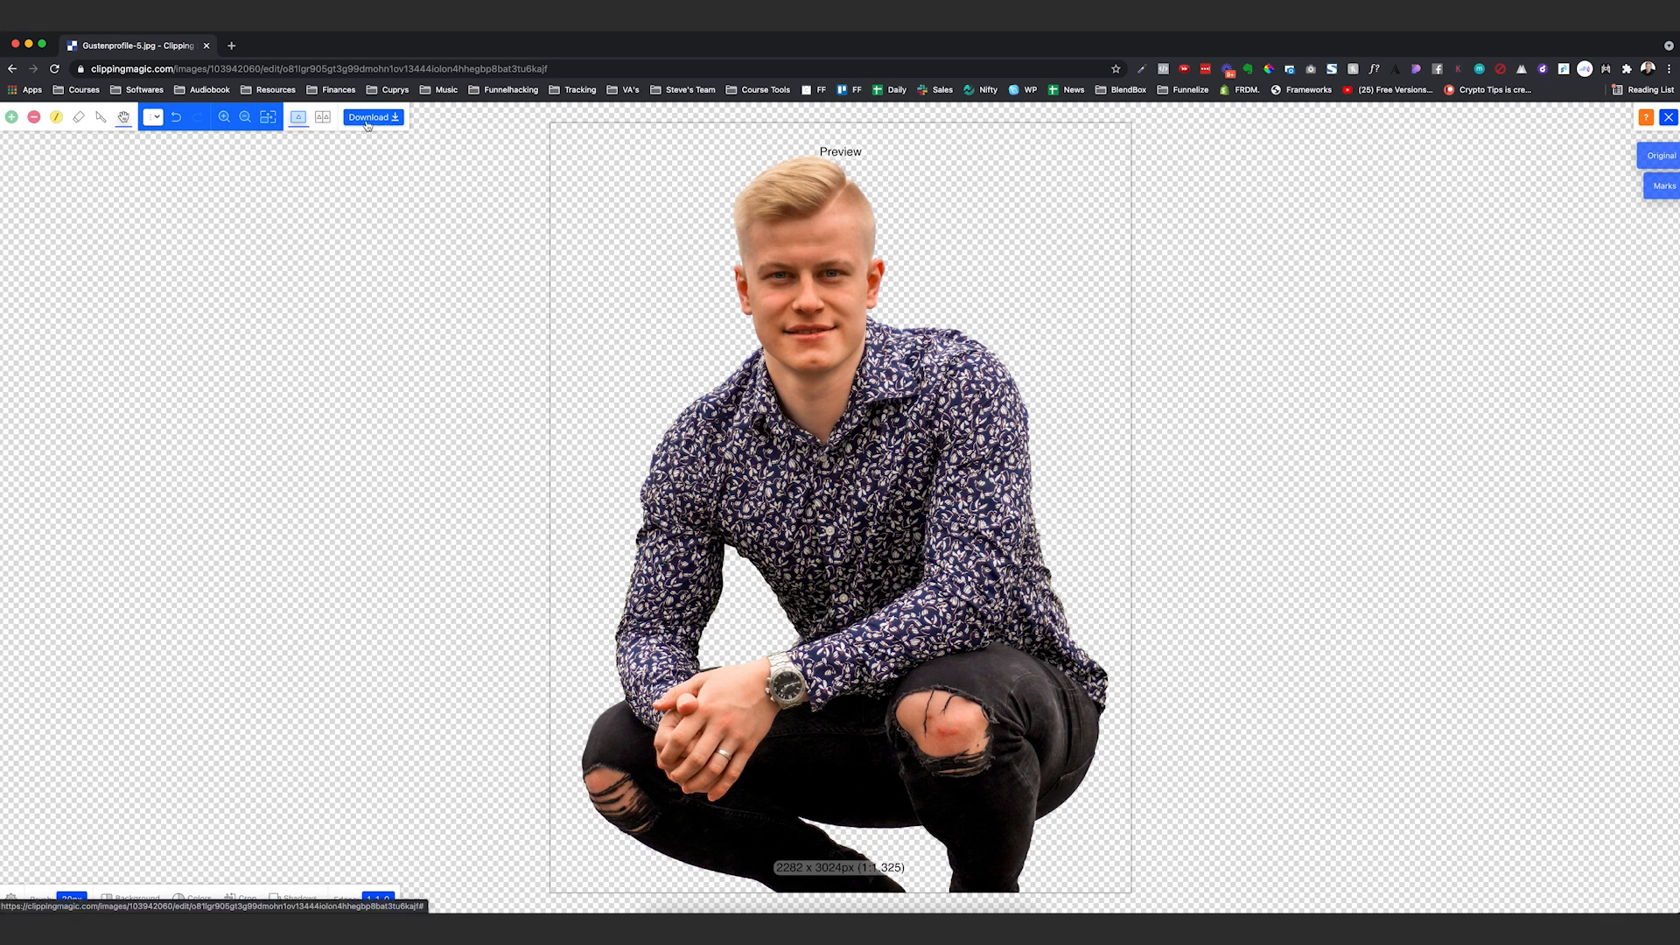
Raise the cutout's brightness to +10 in the color adjustments
left_click(175, 899)
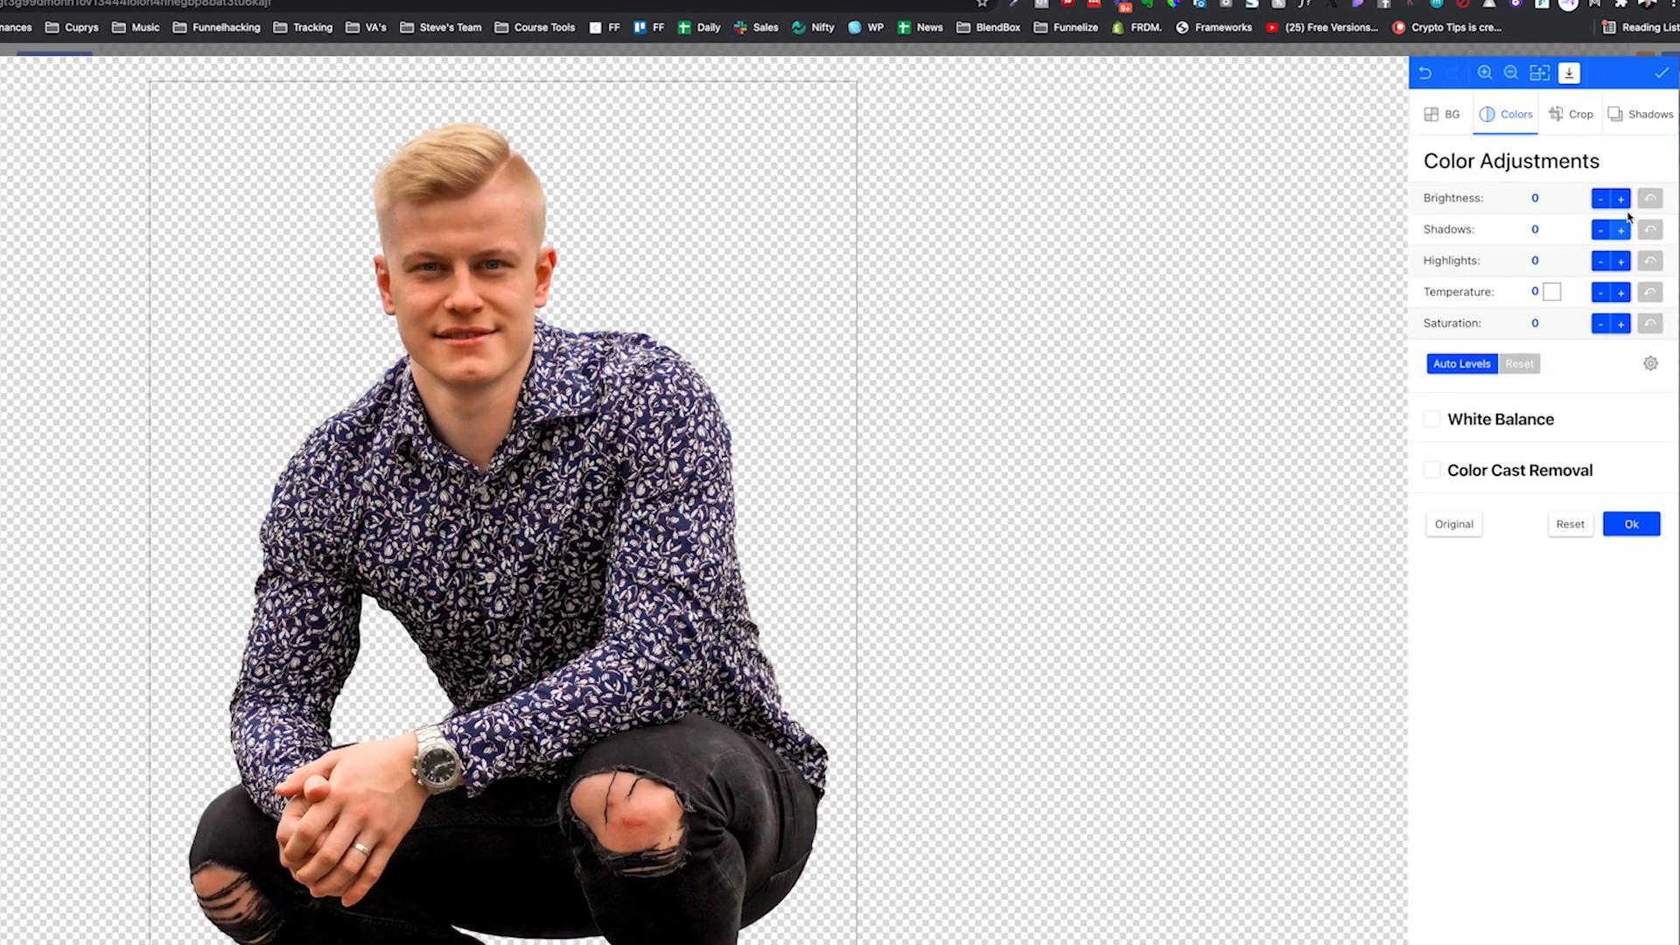
left_click(1627, 227)
left_click(1627, 226)
left_click(1626, 227)
left_click(1627, 227)
left_click(1627, 227)
left_click(1620, 175)
left_click(1620, 175)
left_click(1620, 175)
left_click(1620, 175)
left_click(1620, 175)
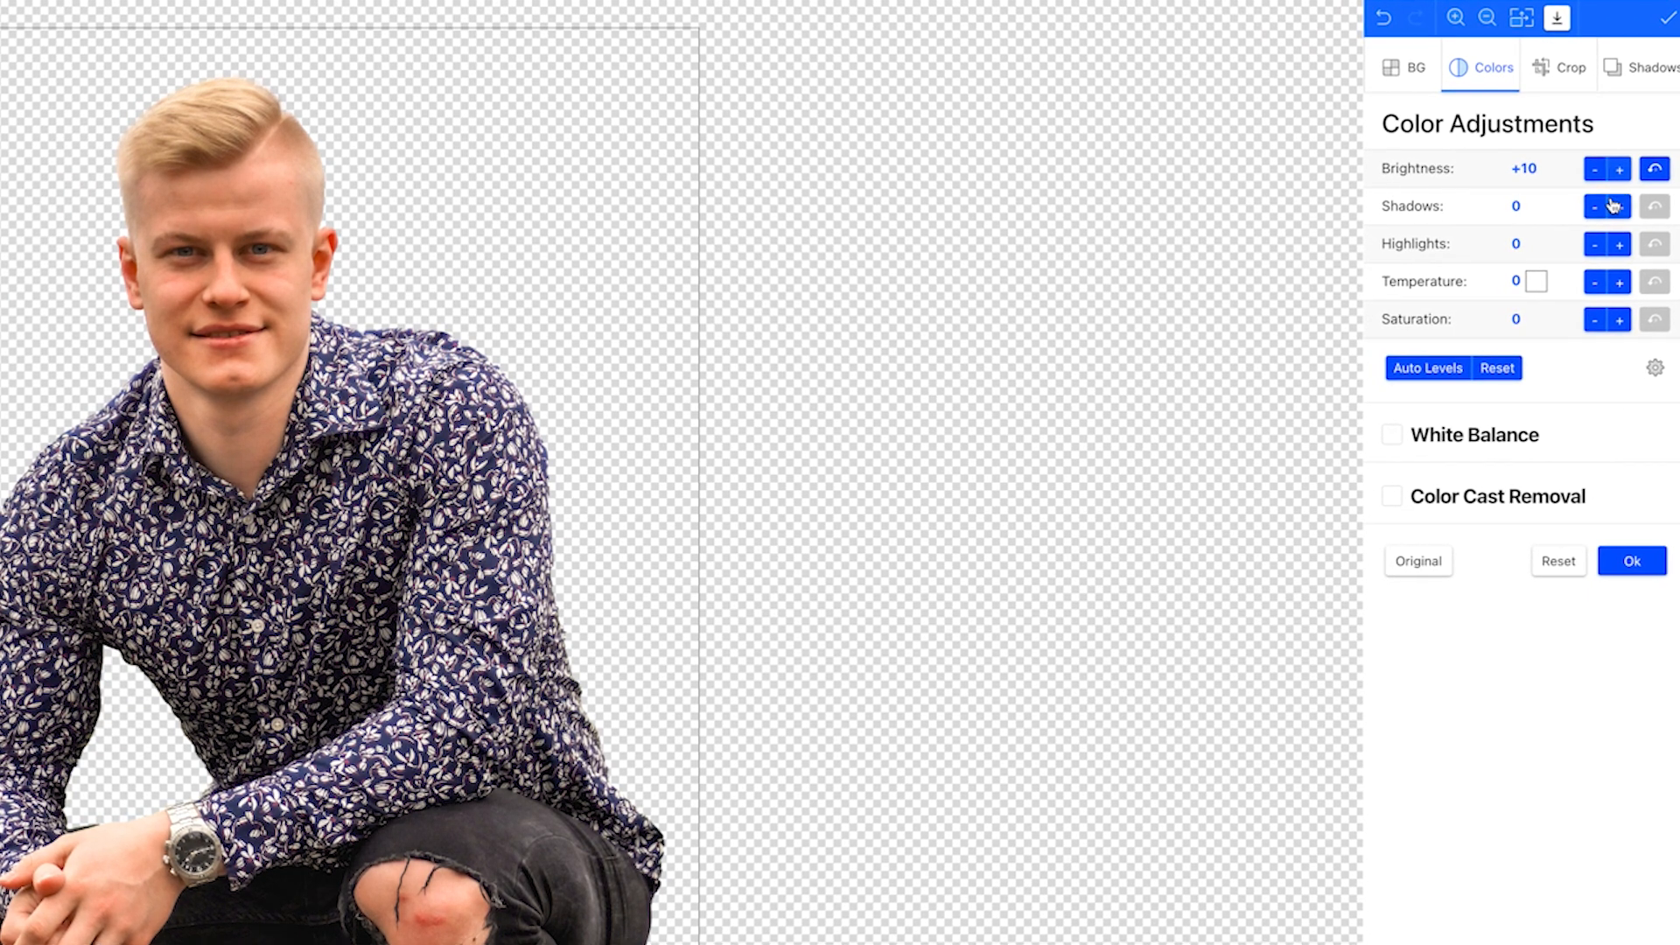
Set the cutout's shadows to +5 and highlights to +5, and apply the color adjustments
left_click(1623, 207)
left_click(1623, 207)
left_click(1624, 206)
left_click(1624, 207)
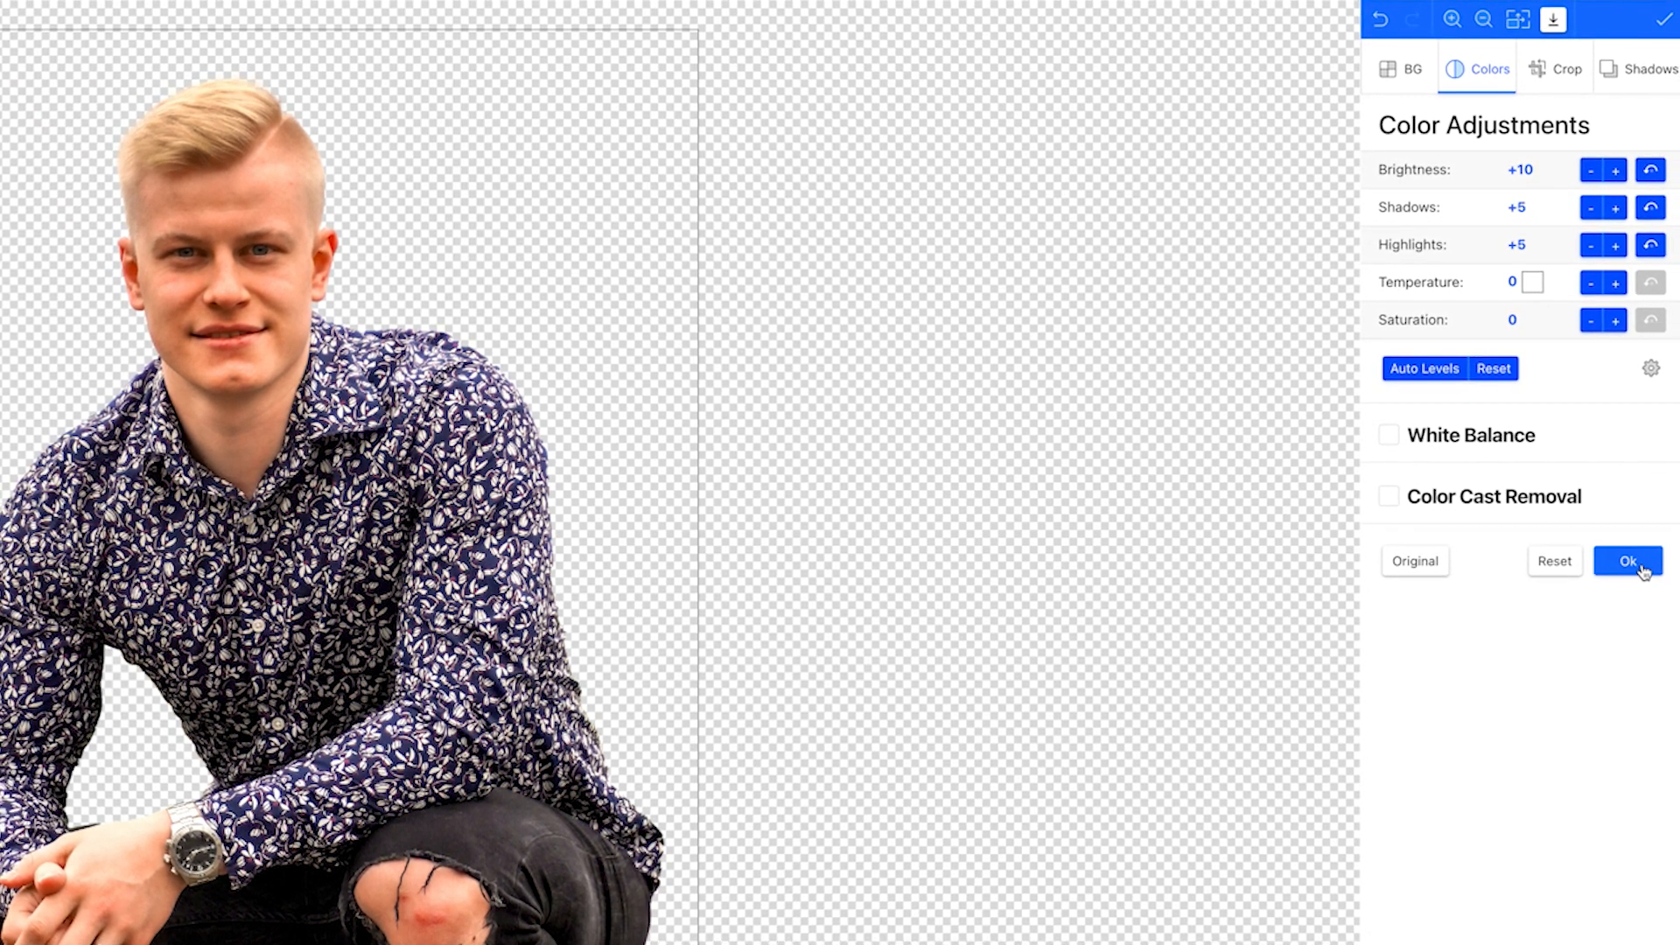
left_click(1630, 561)
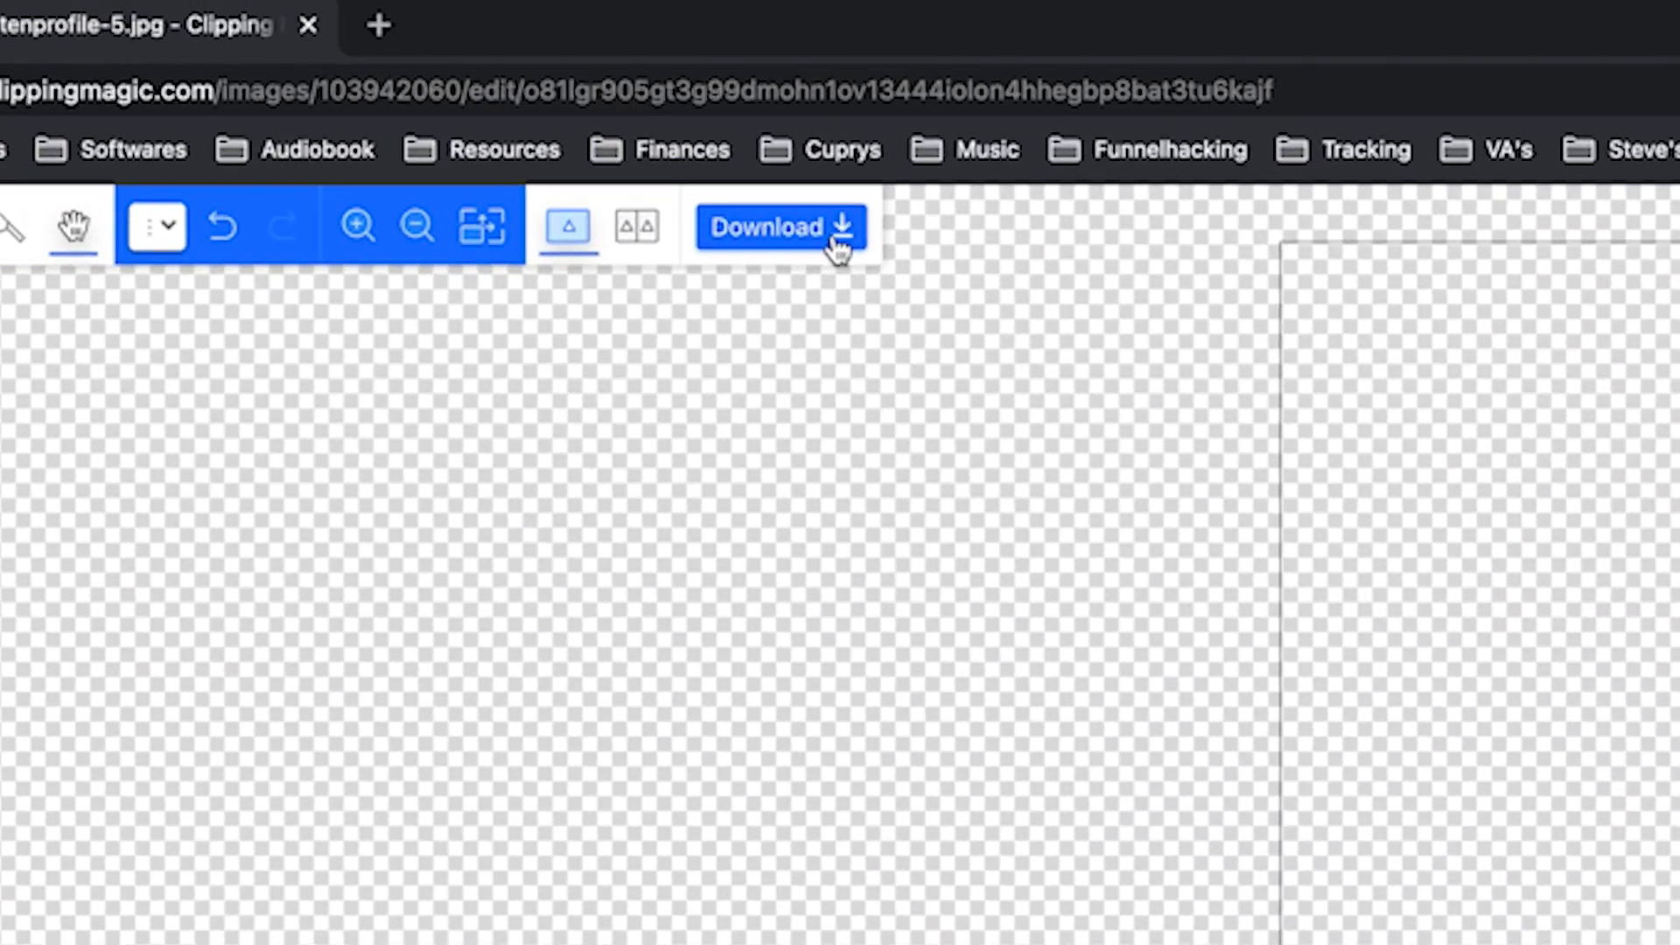
Download the clipped image, and close the previews of the clipped result and the original photo
left_click(385, 140)
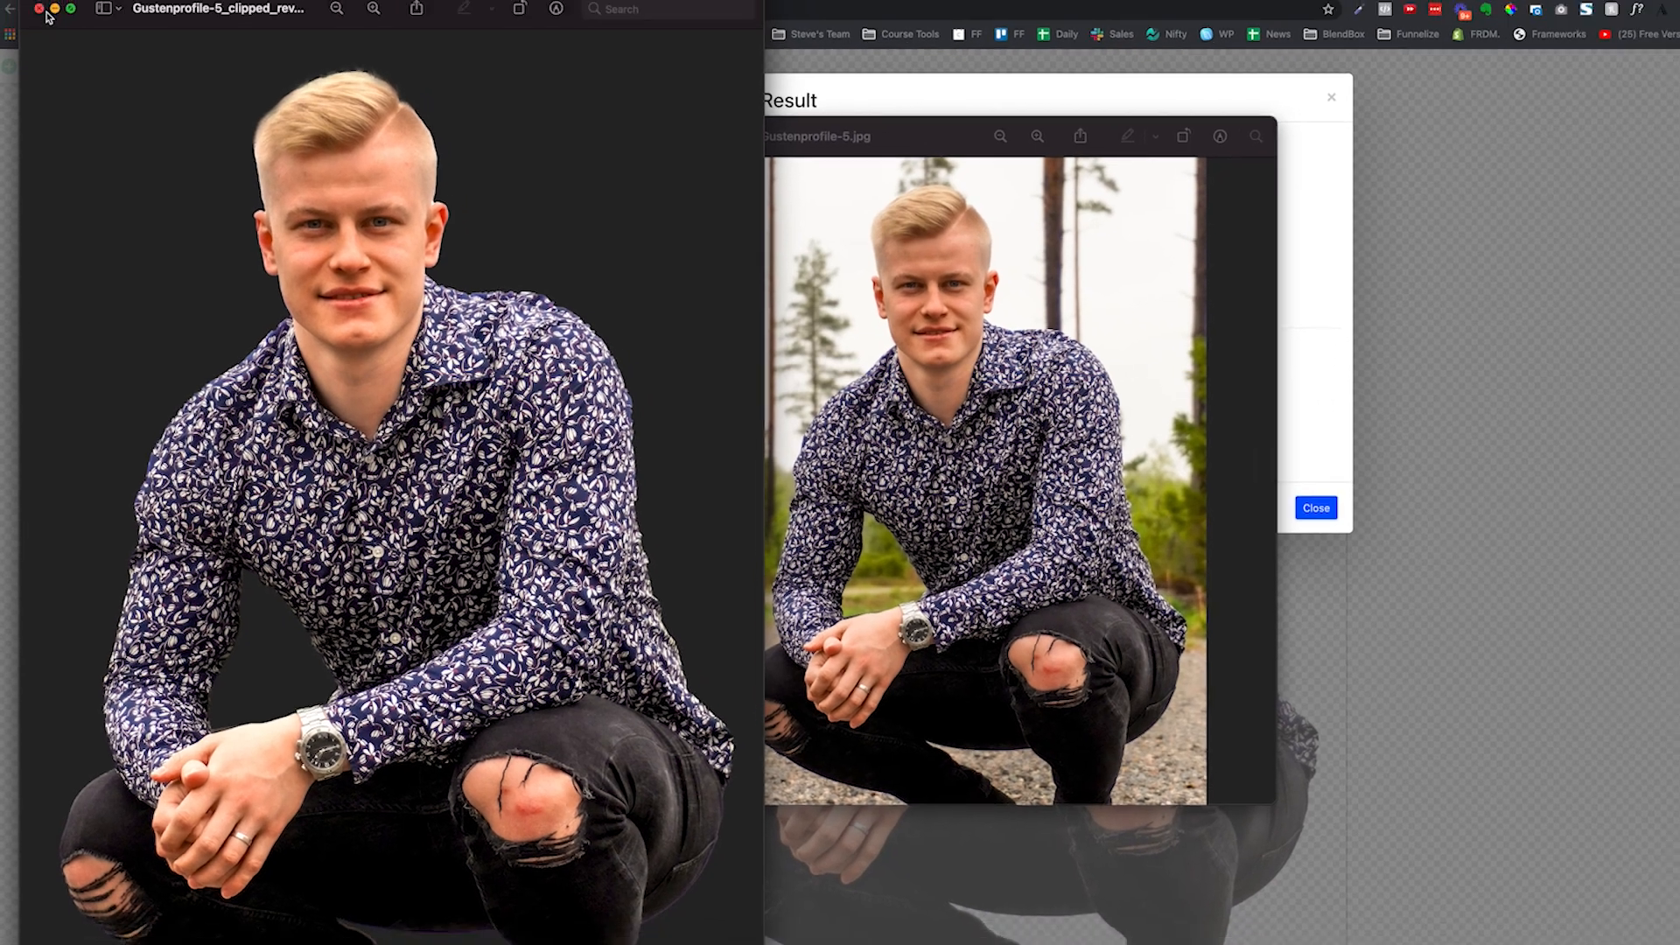
left_click(43, 11)
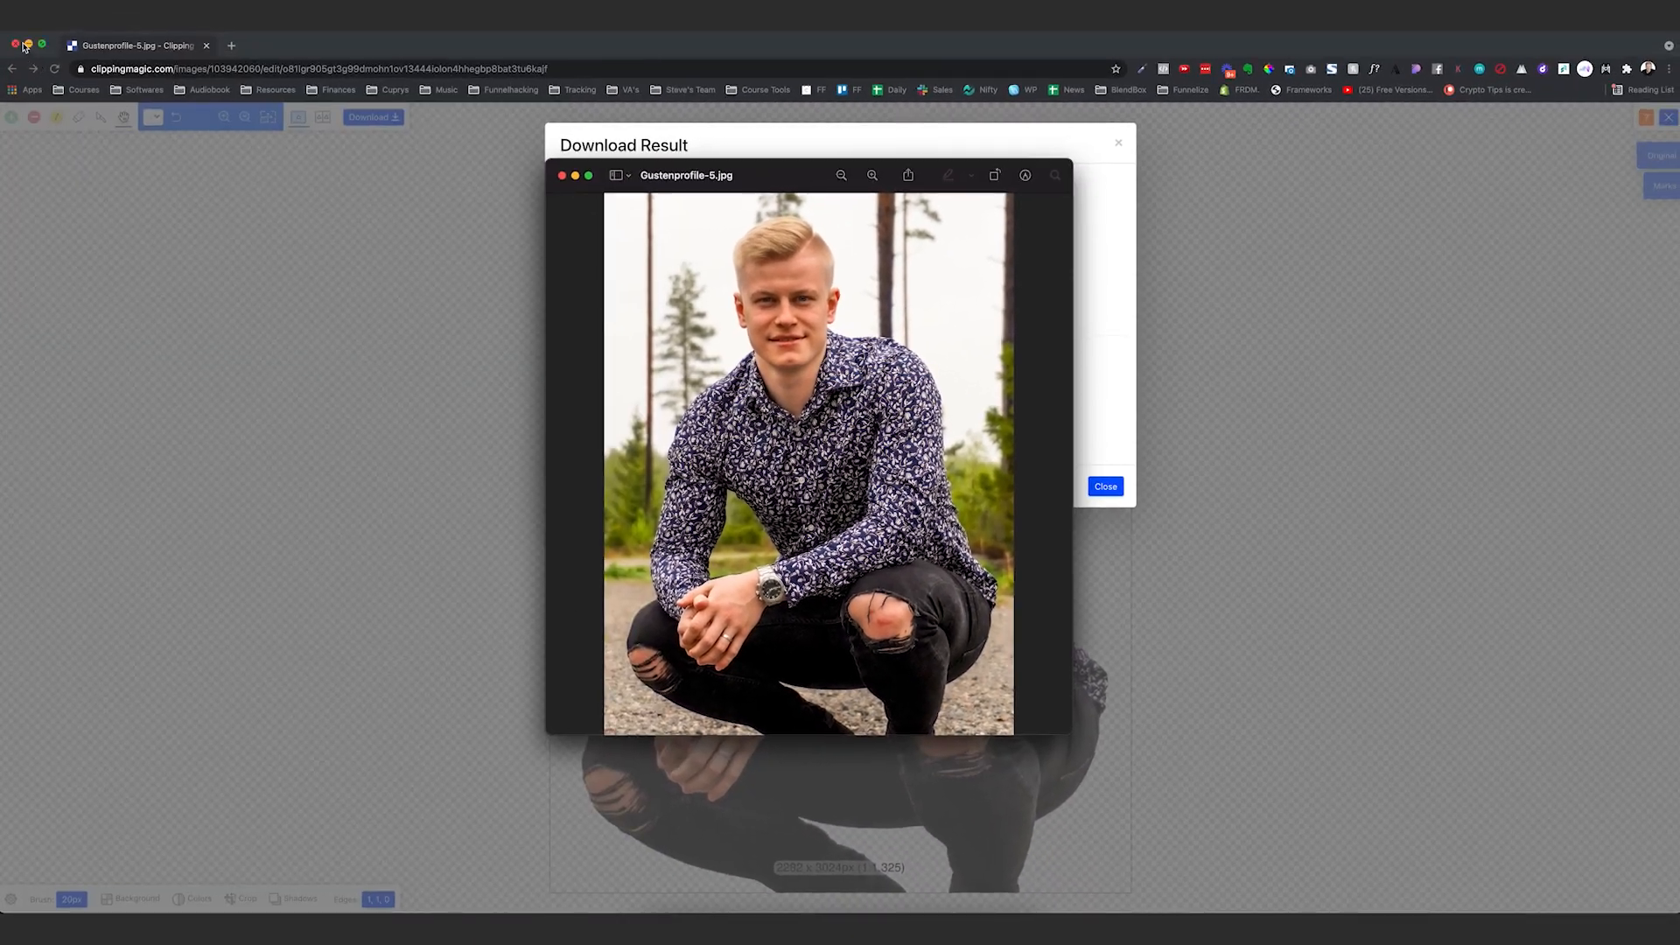
left_click(17, 43)
left_click(561, 176)
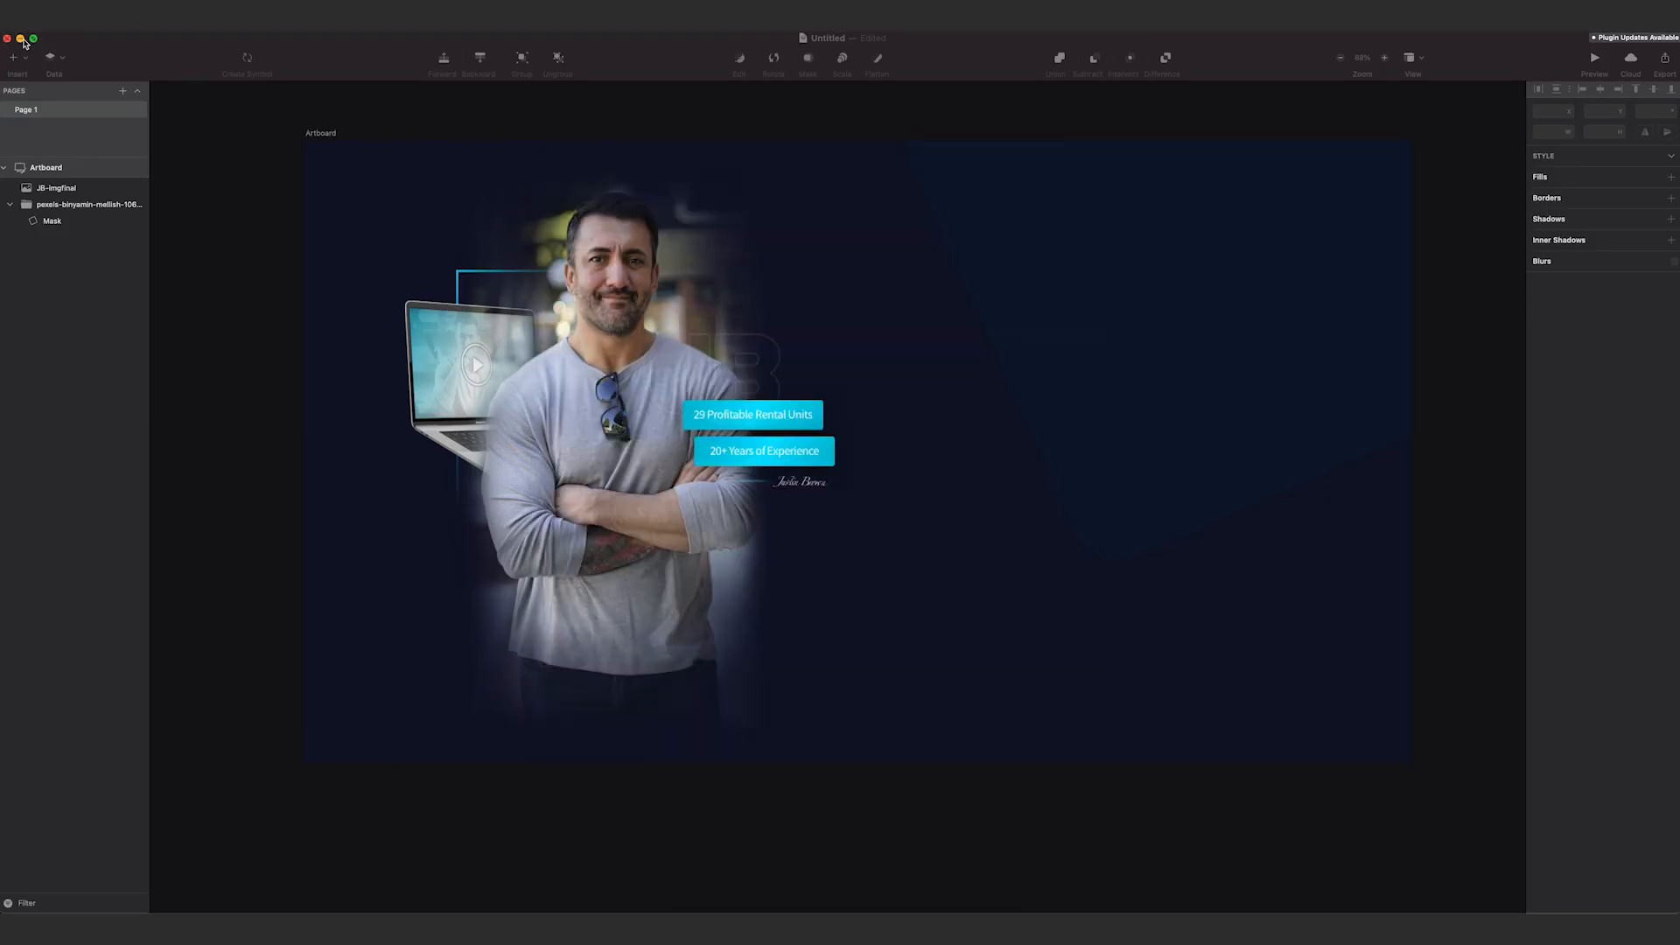
Switch to Pixelmator Pro with the original, unclipped photo open as the background layer
left_click(21, 39)
right_click(1650, 272)
scroll(867, 462, "down", 5)
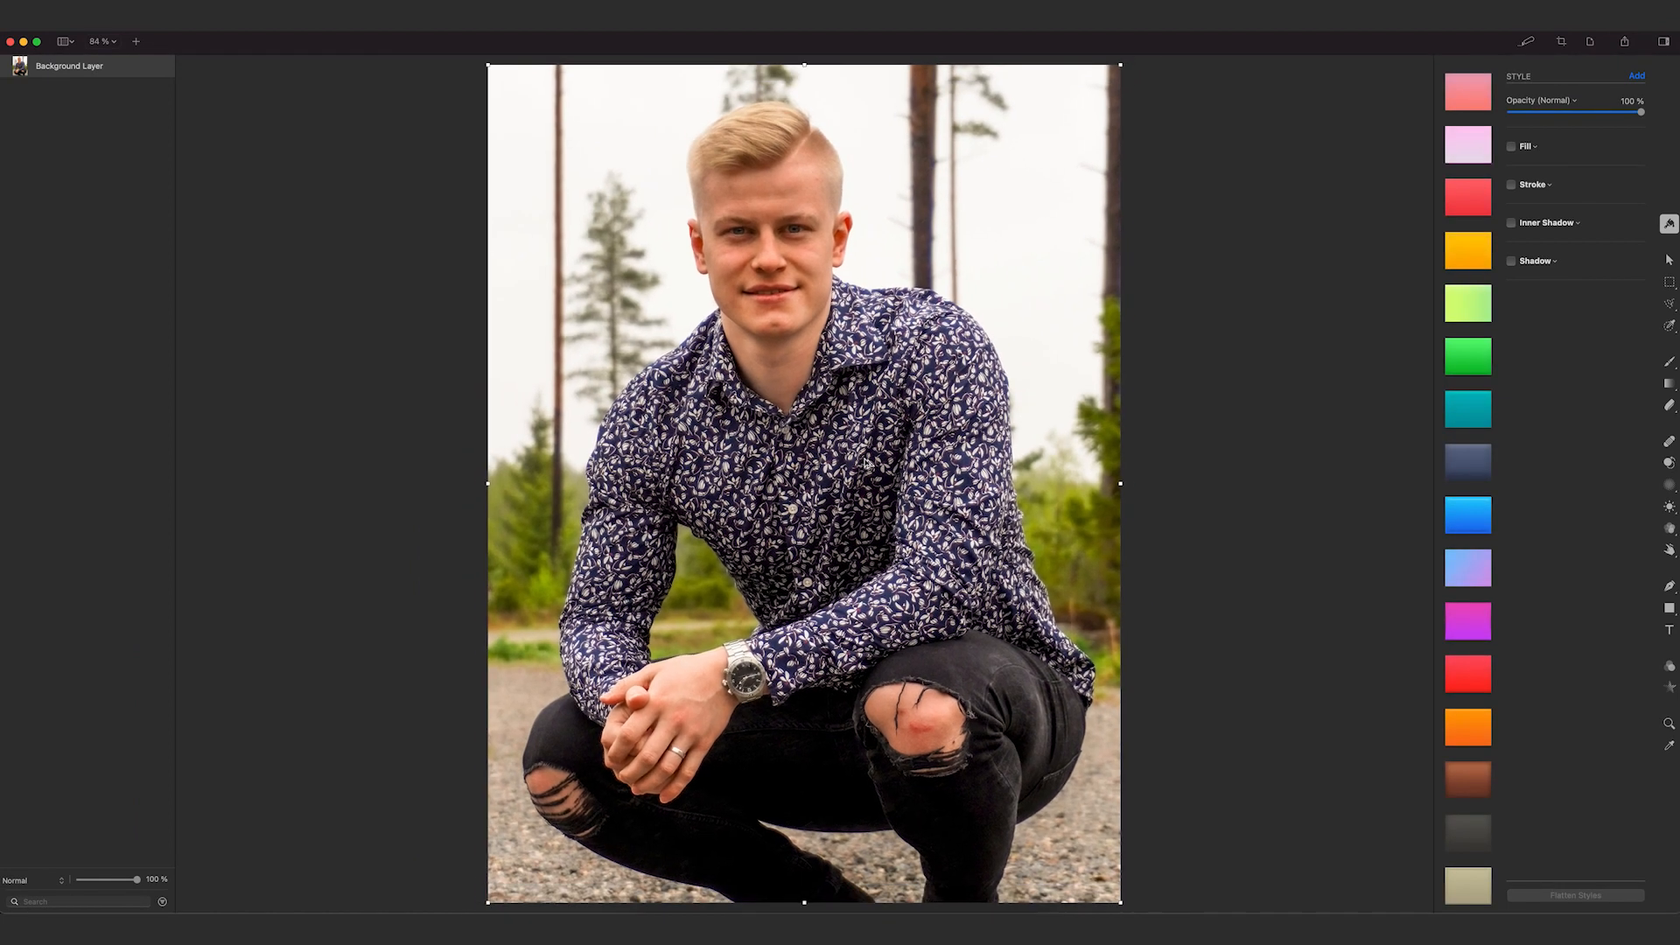
Place the downloaded cutout over the man in the original photo as a layer named Face
left_click(641, 928)
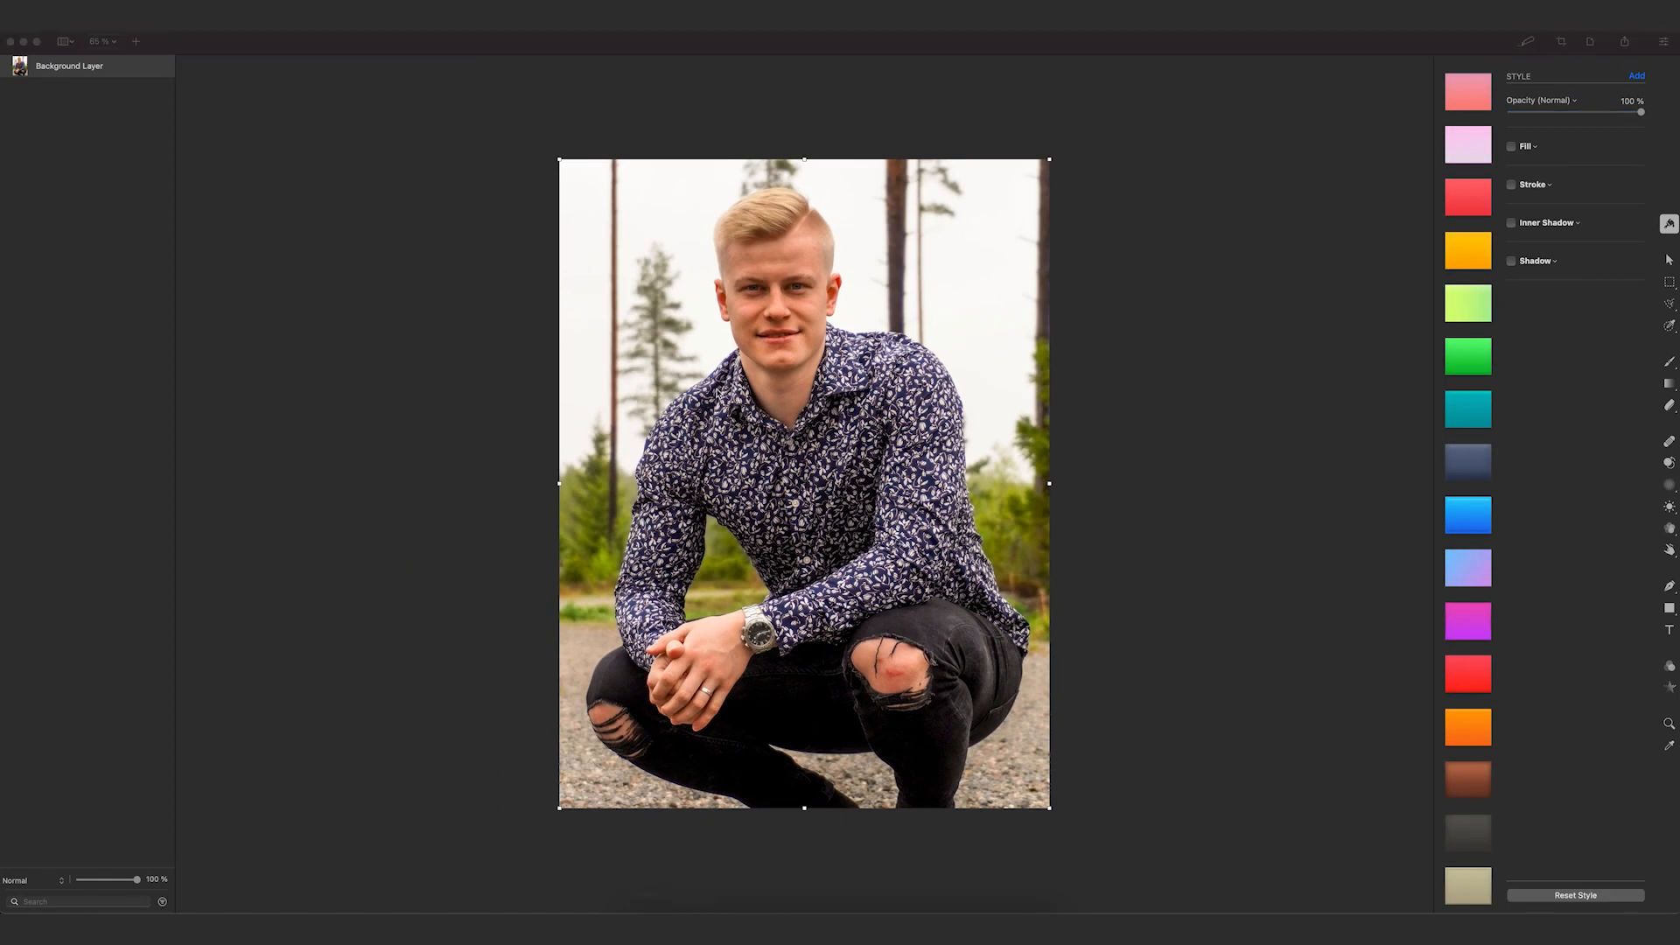
left_click_drag(764, 488, 1679, 320)
left_click_drag(1679, 402, 777, 456)
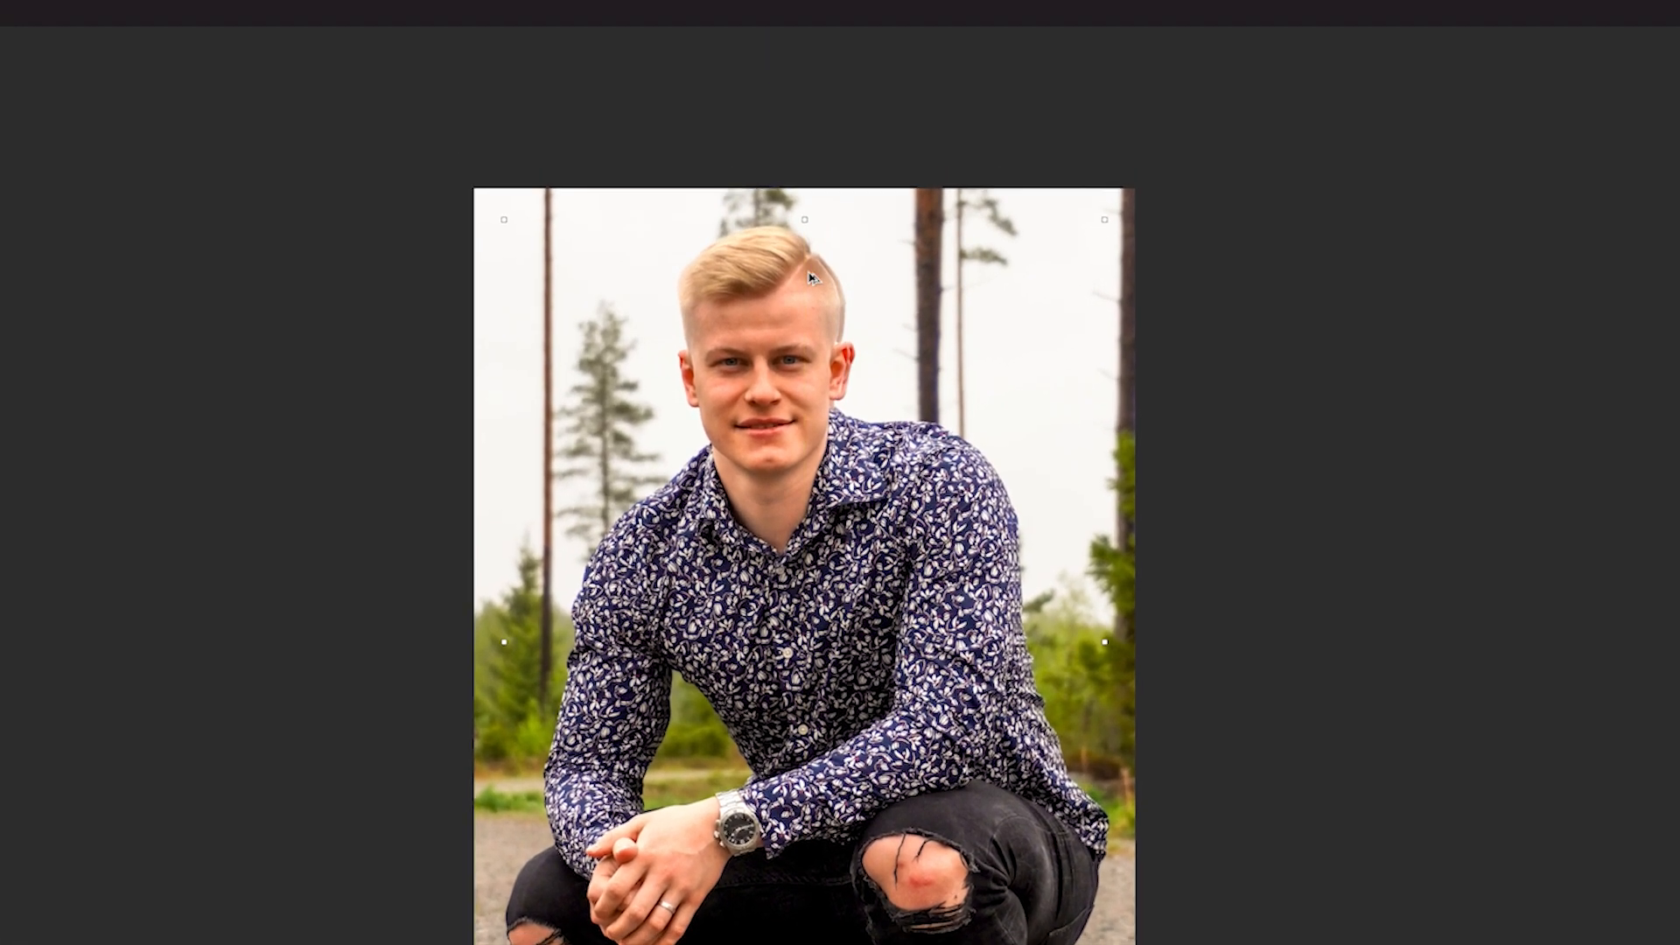
scroll(809, 287, "up", 5)
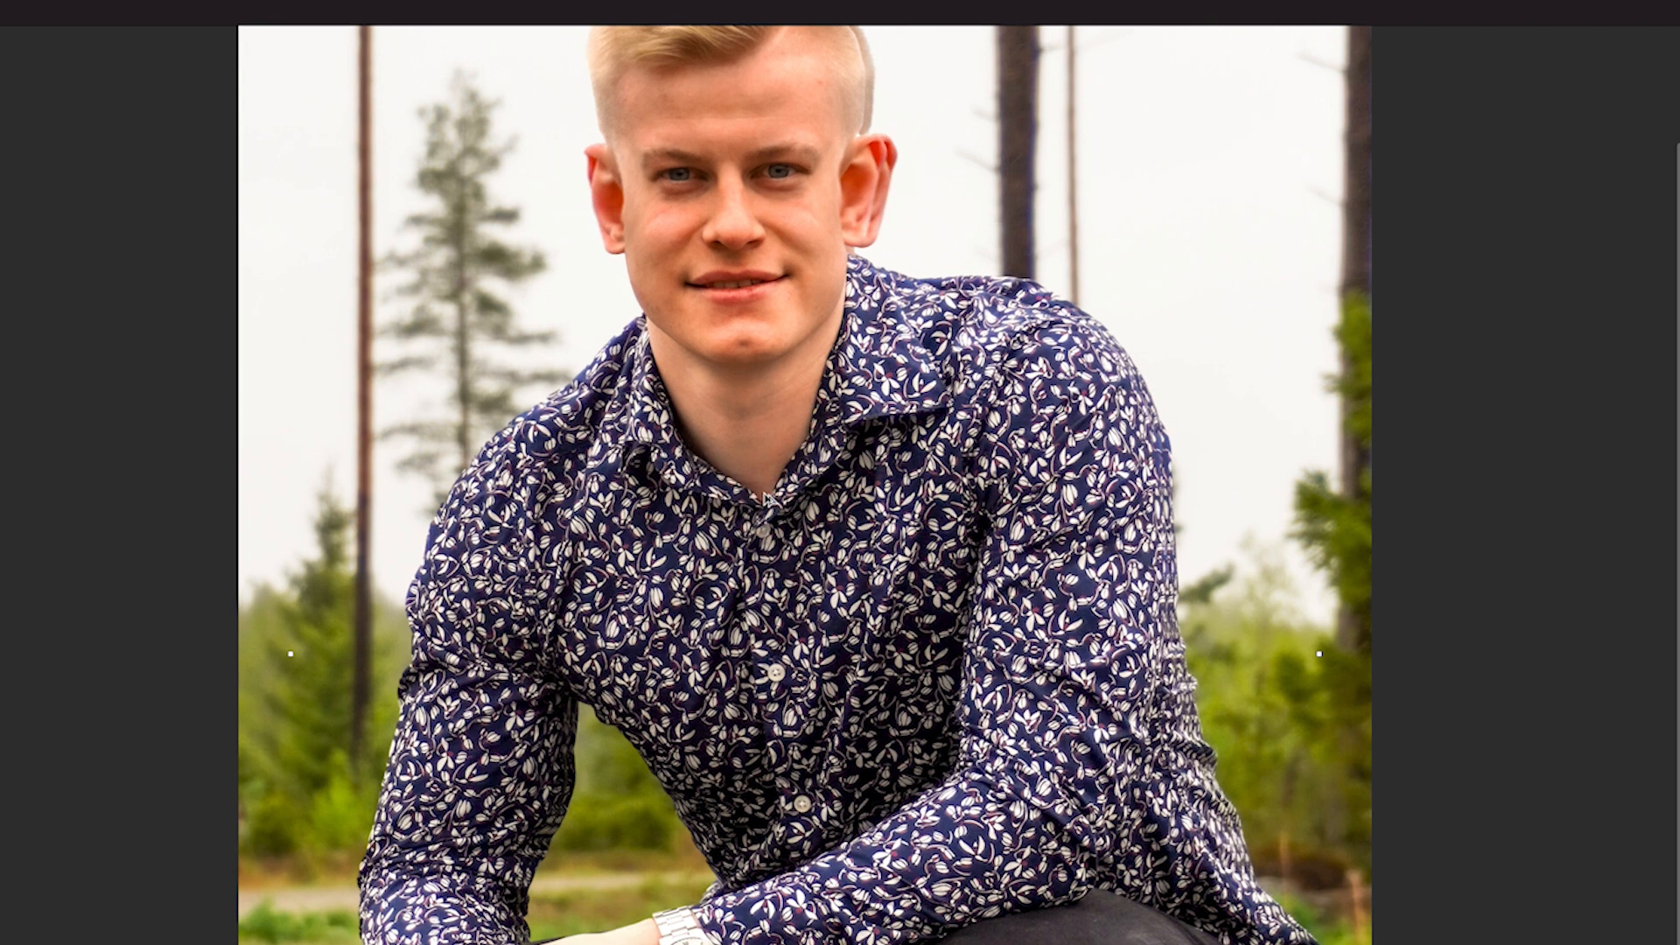
scroll(770, 500, "down", 2)
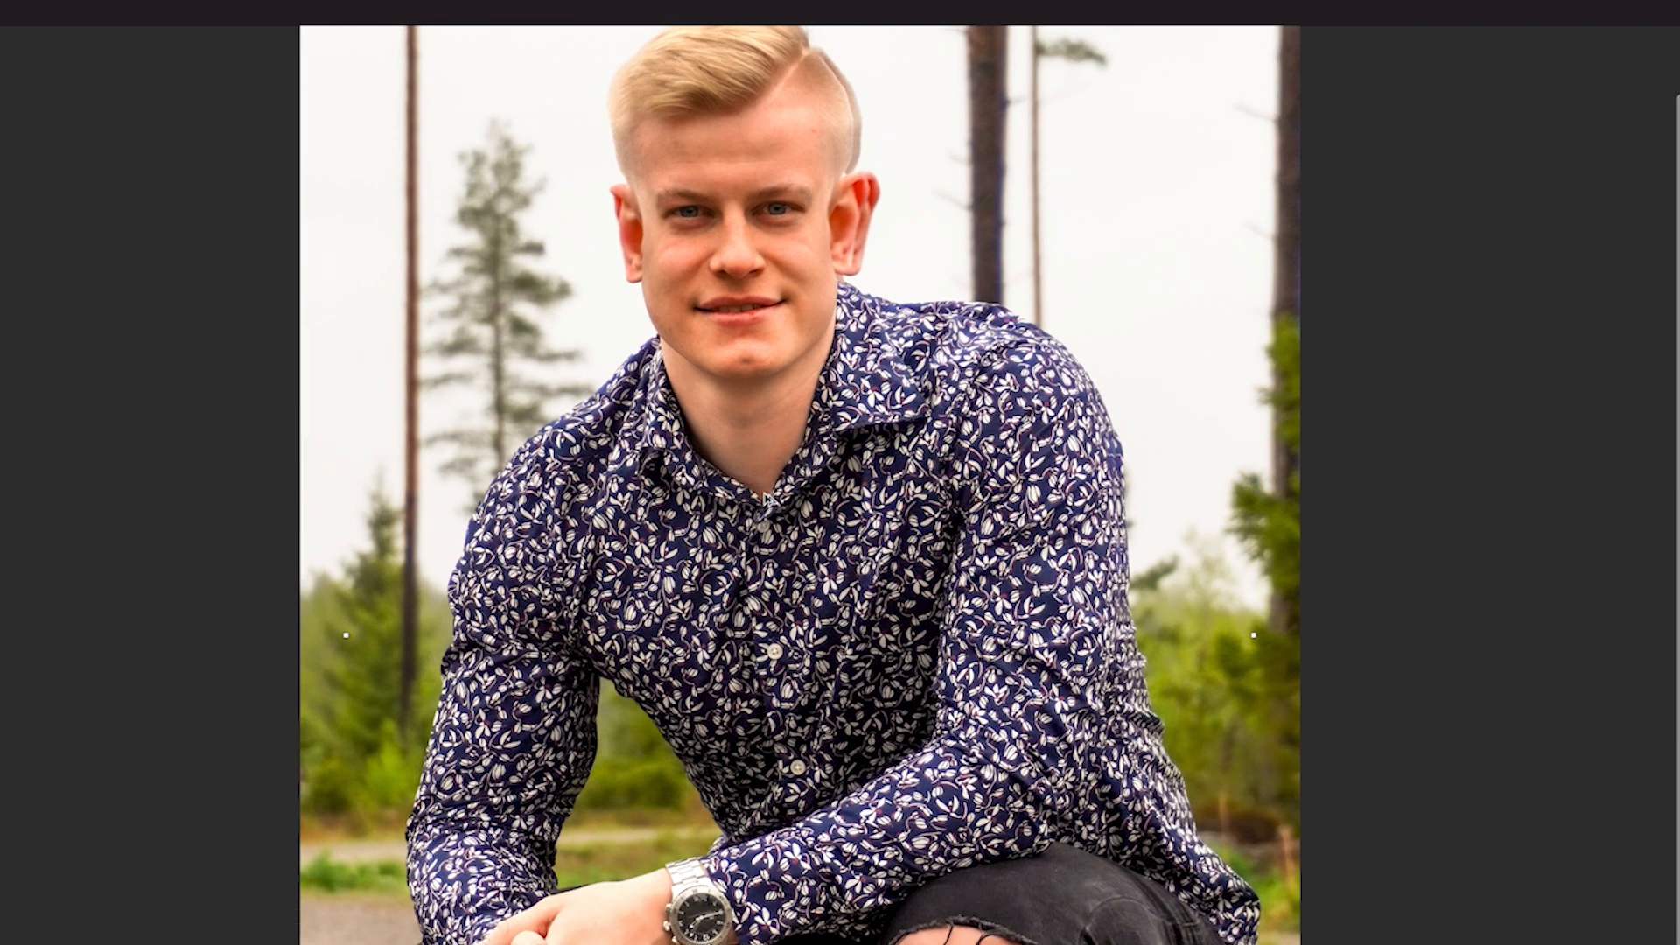
scroll(775, 398, "down", 2)
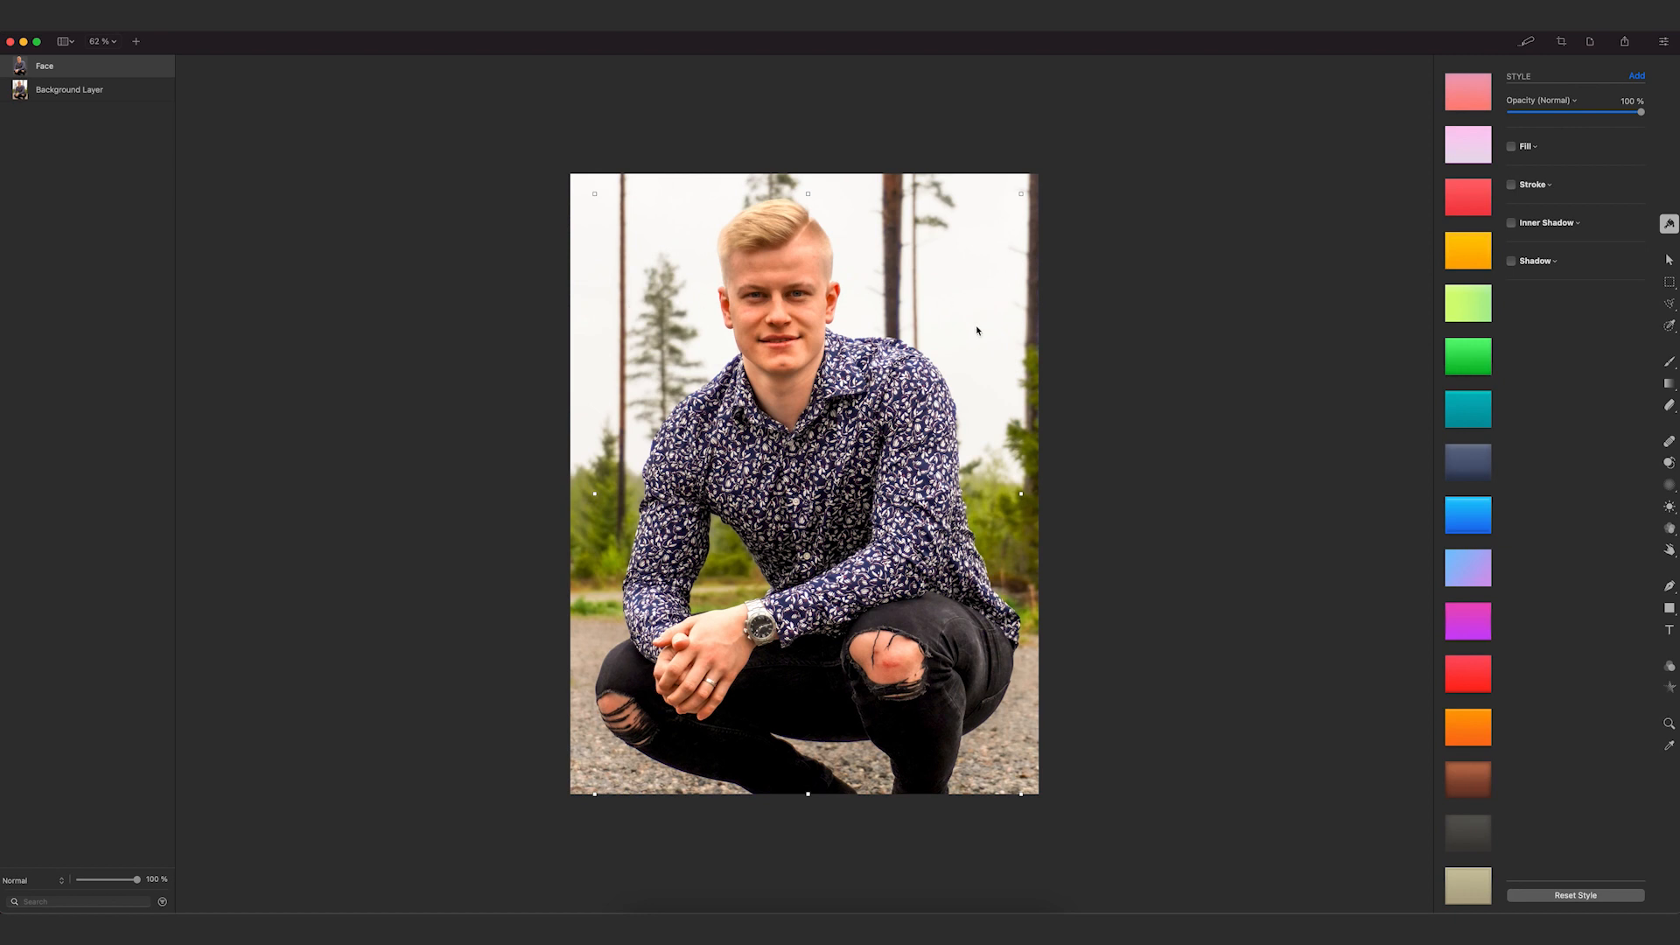
Select the Background Layer and set the Erase tool to 50% opacity with a 500 px brush size
left_click(69, 92)
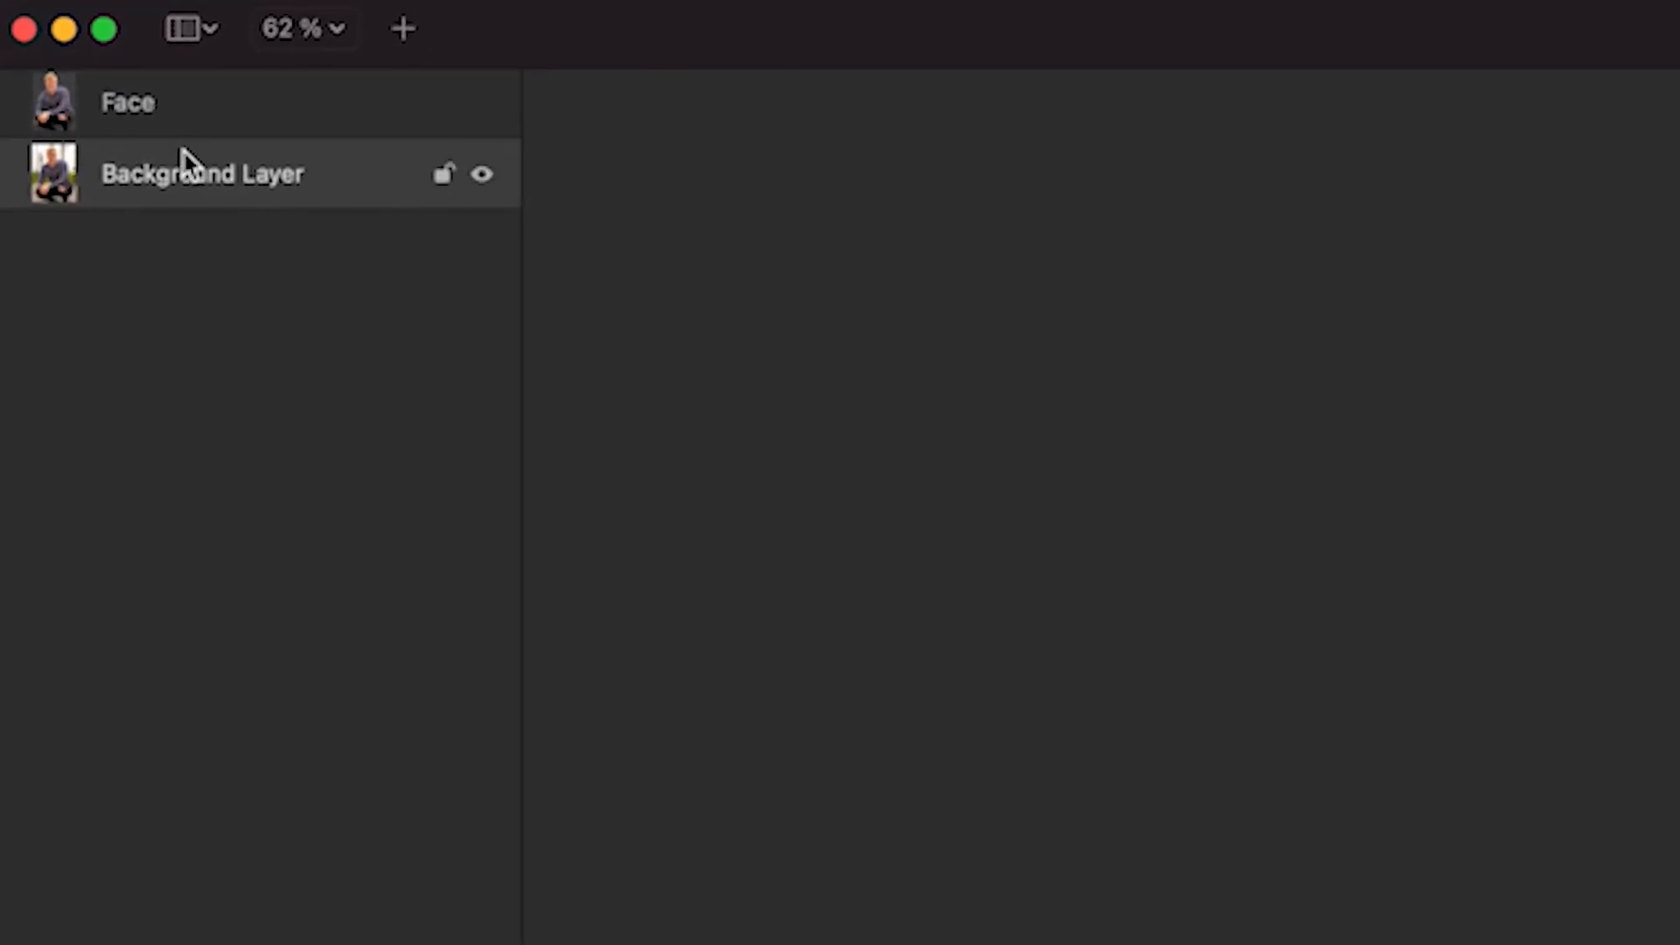
left_click(108, 99)
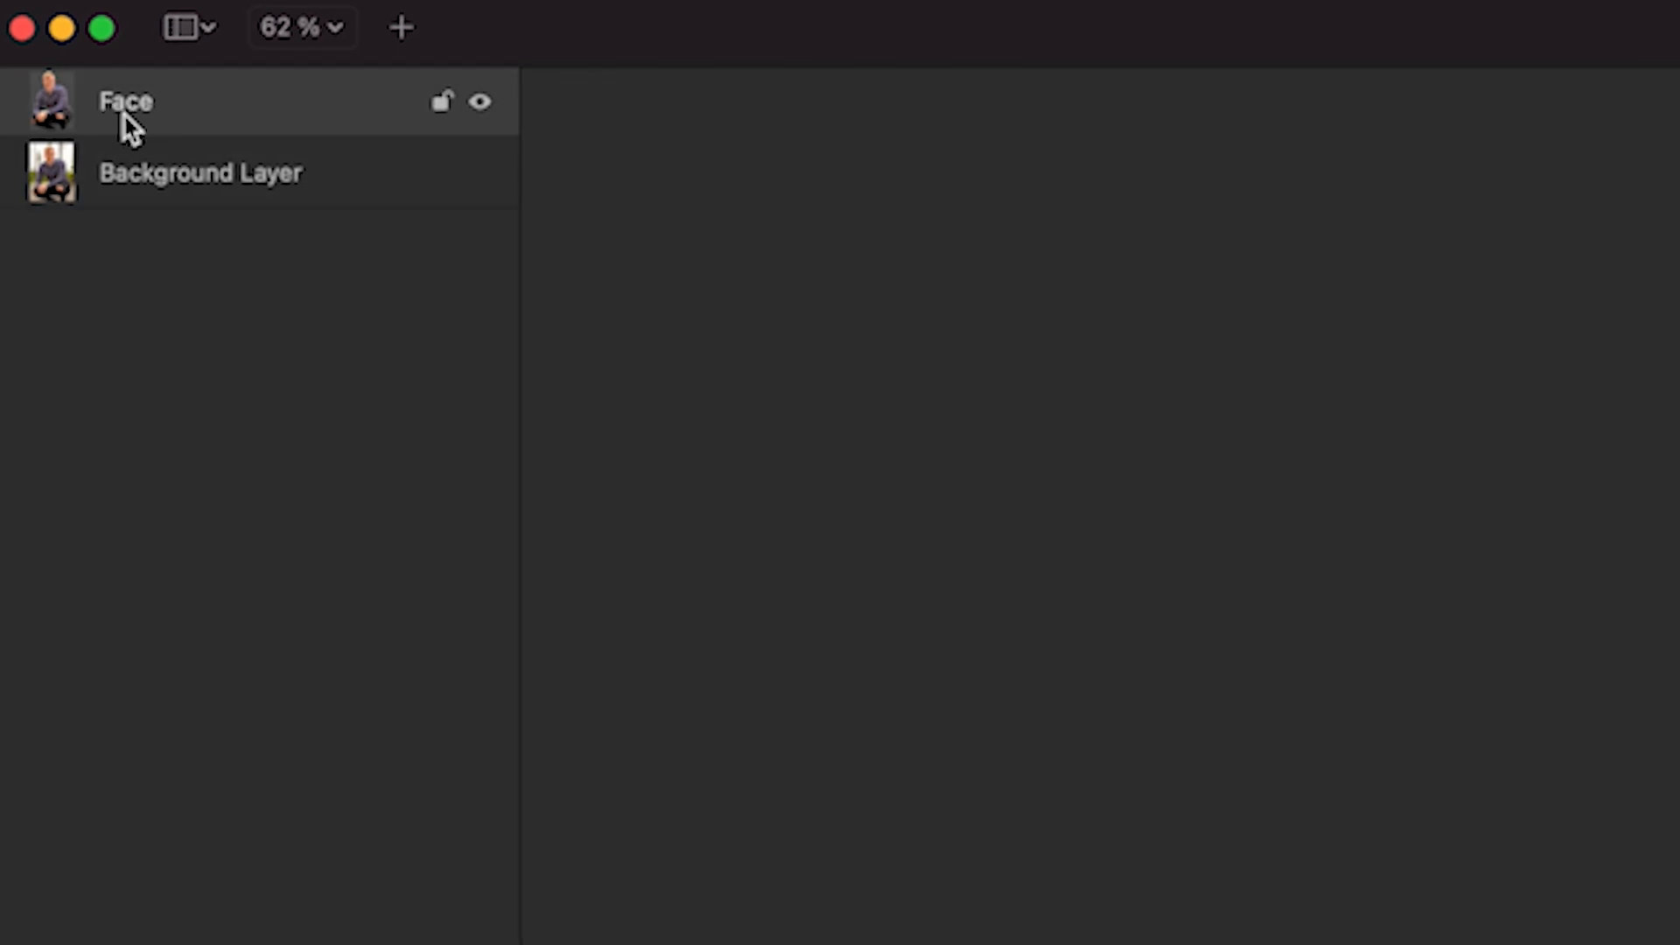
left_click(150, 158)
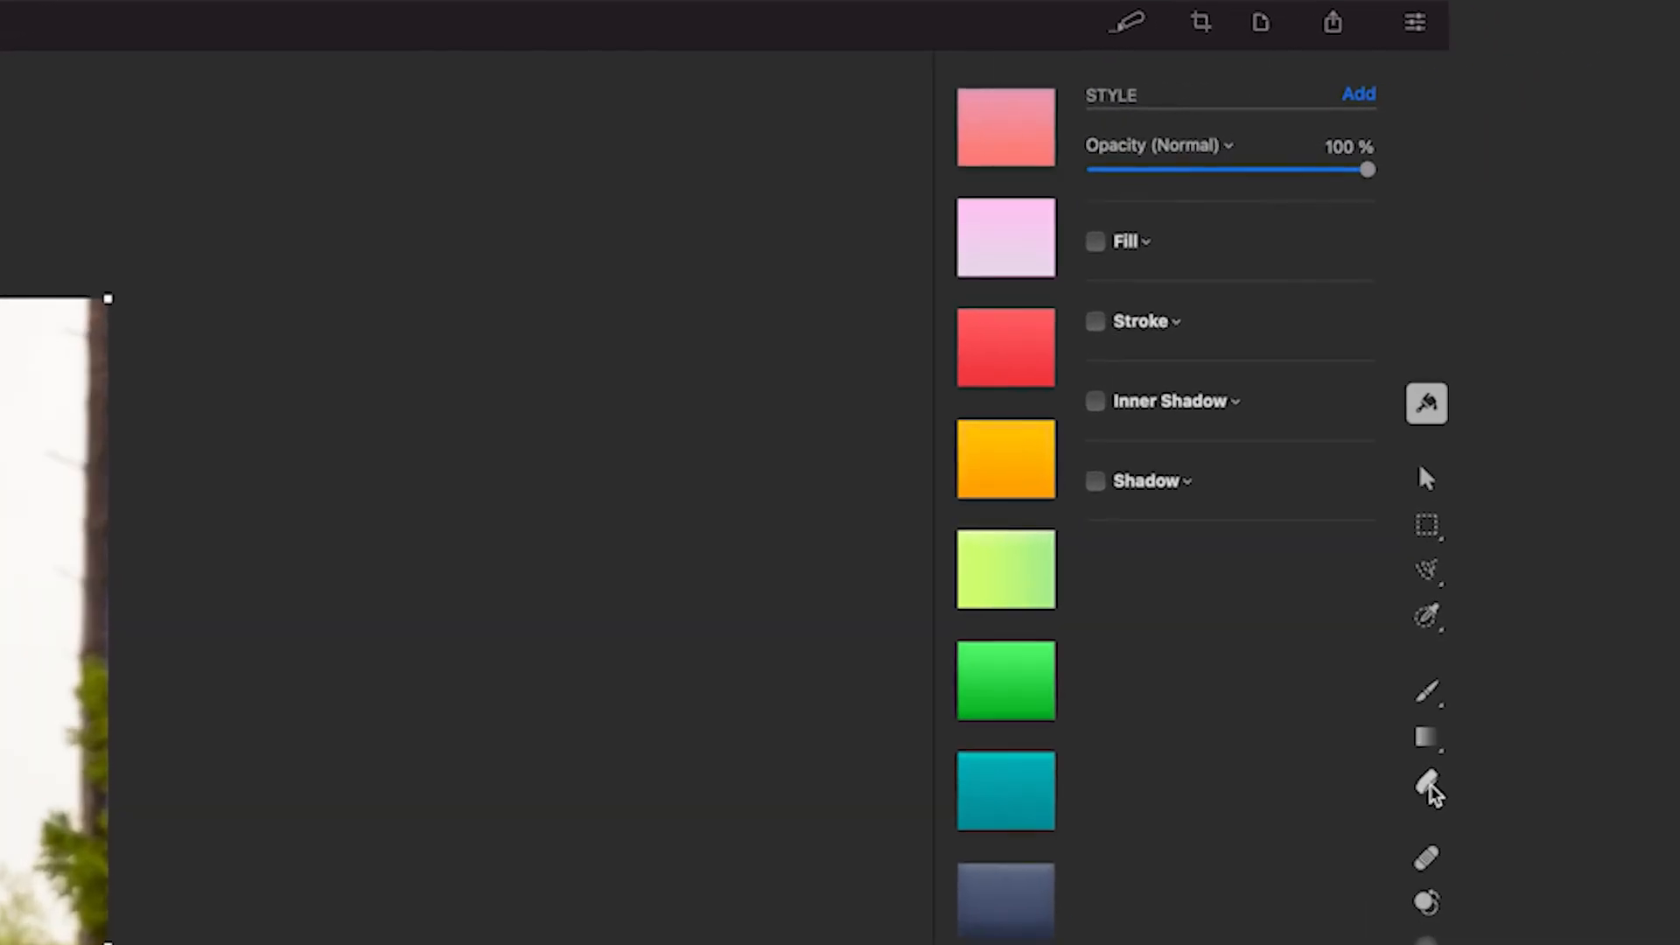
left_click(1661, 418)
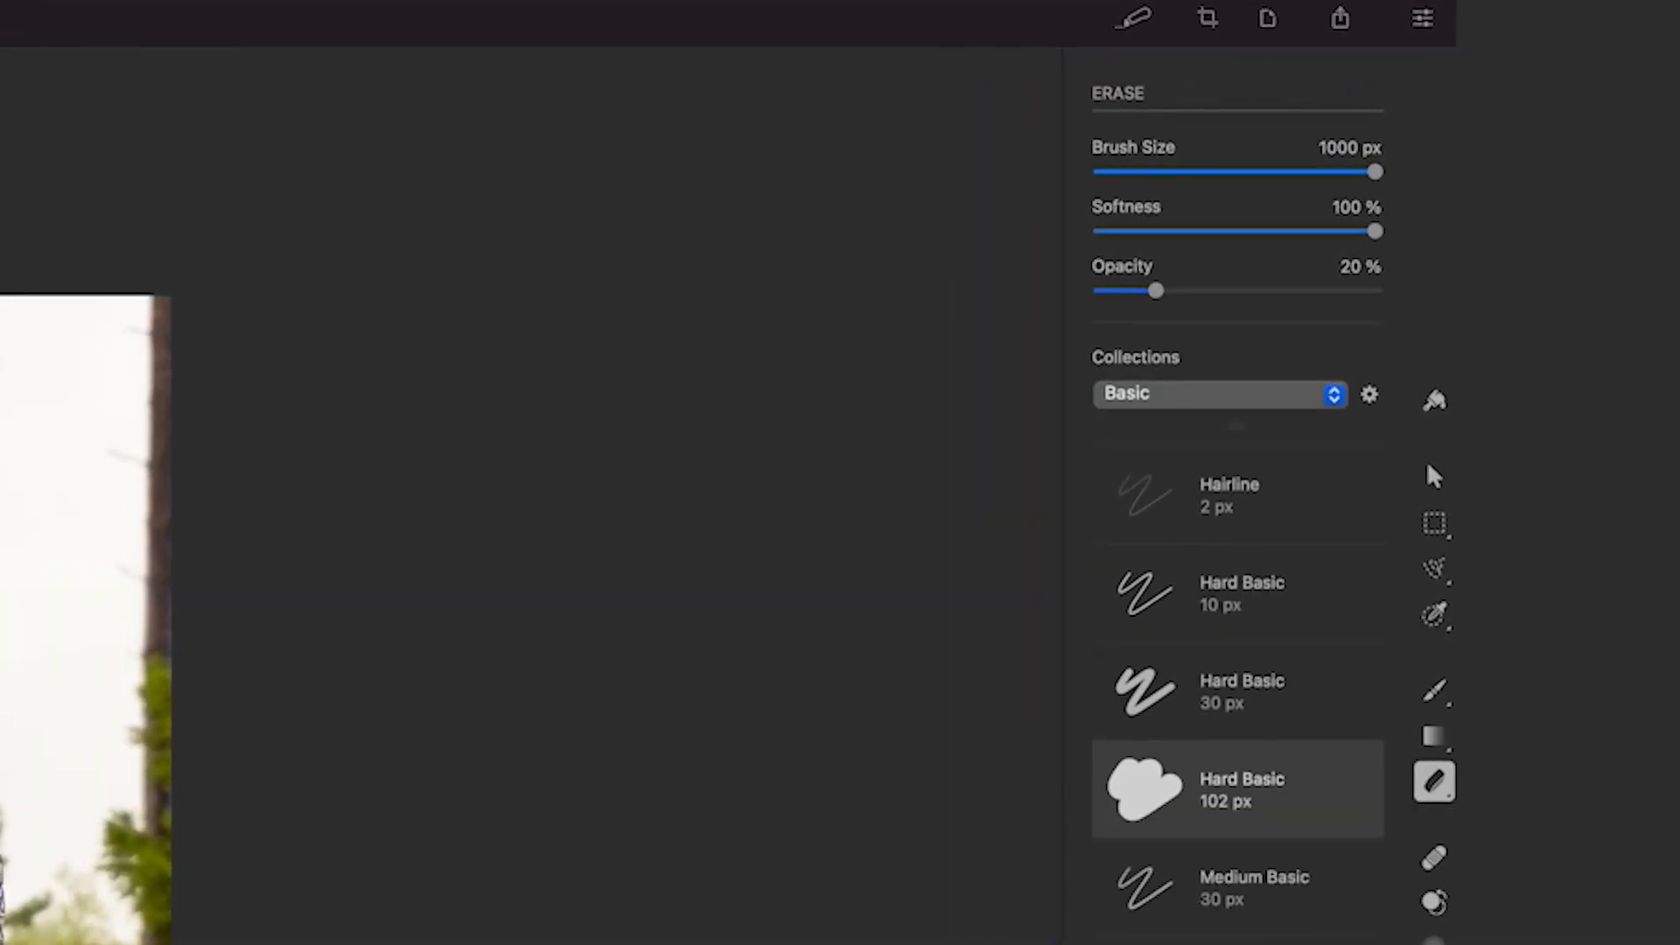
mouse_move(1157, 291)
left_mouse_down()
mouse_move(1394, 292)
mouse_move(1249, 289)
left_mouse_up()
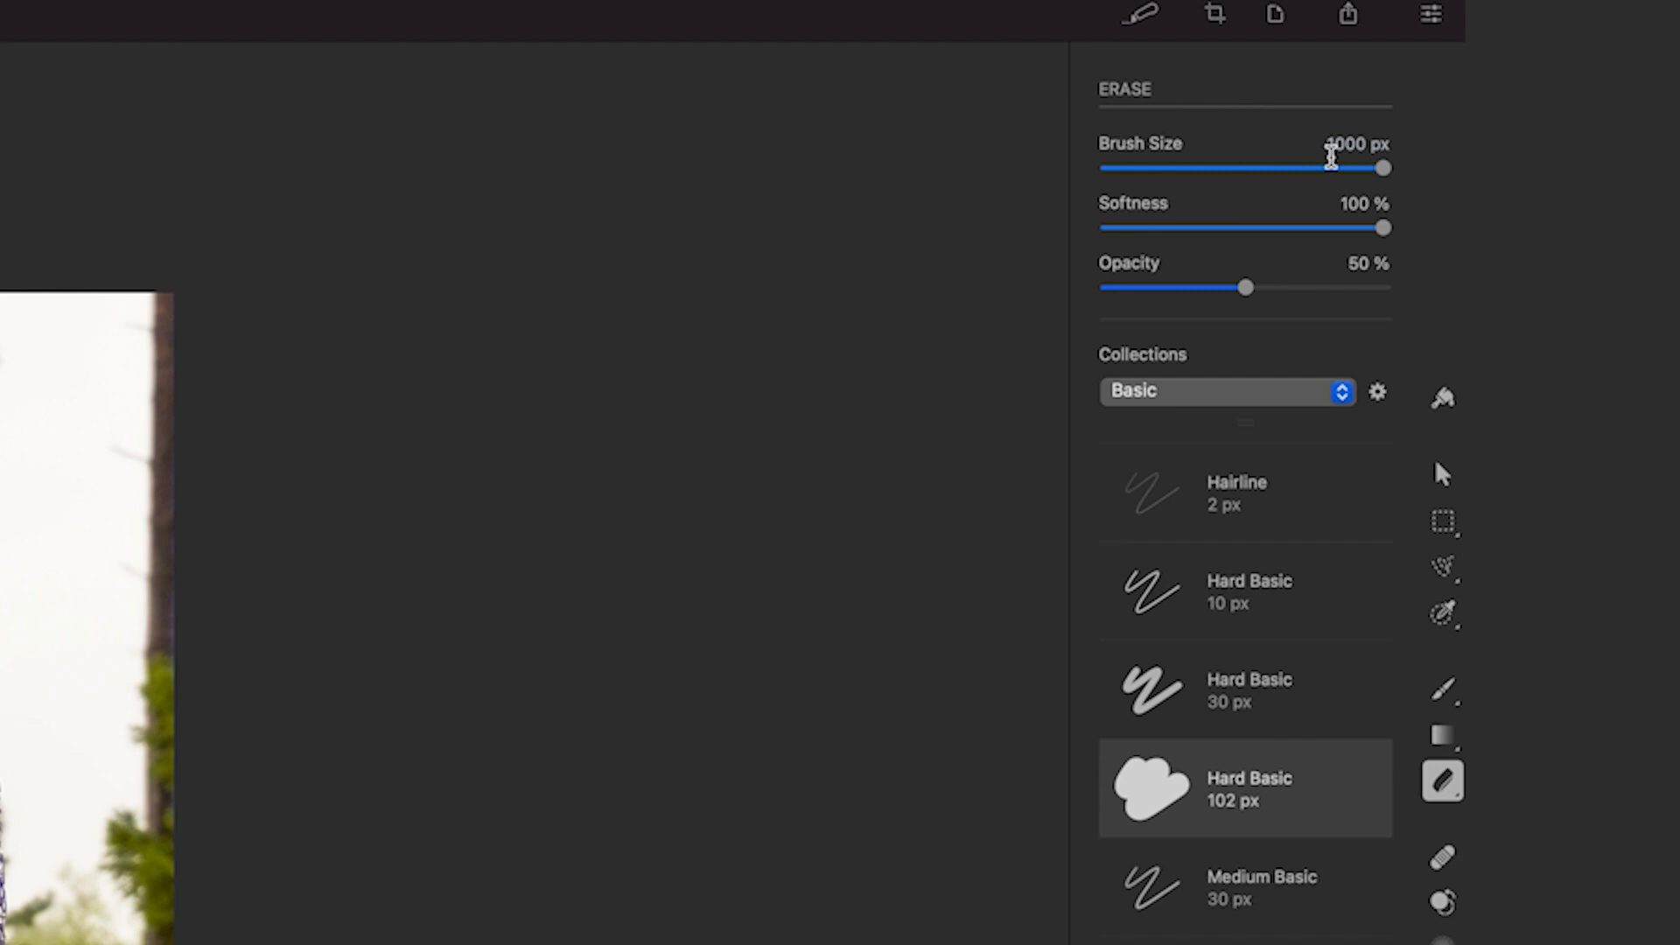
mouse_move(1380, 168)
left_mouse_down()
mouse_move(1212, 168)
mouse_move(1233, 174)
left_mouse_up()
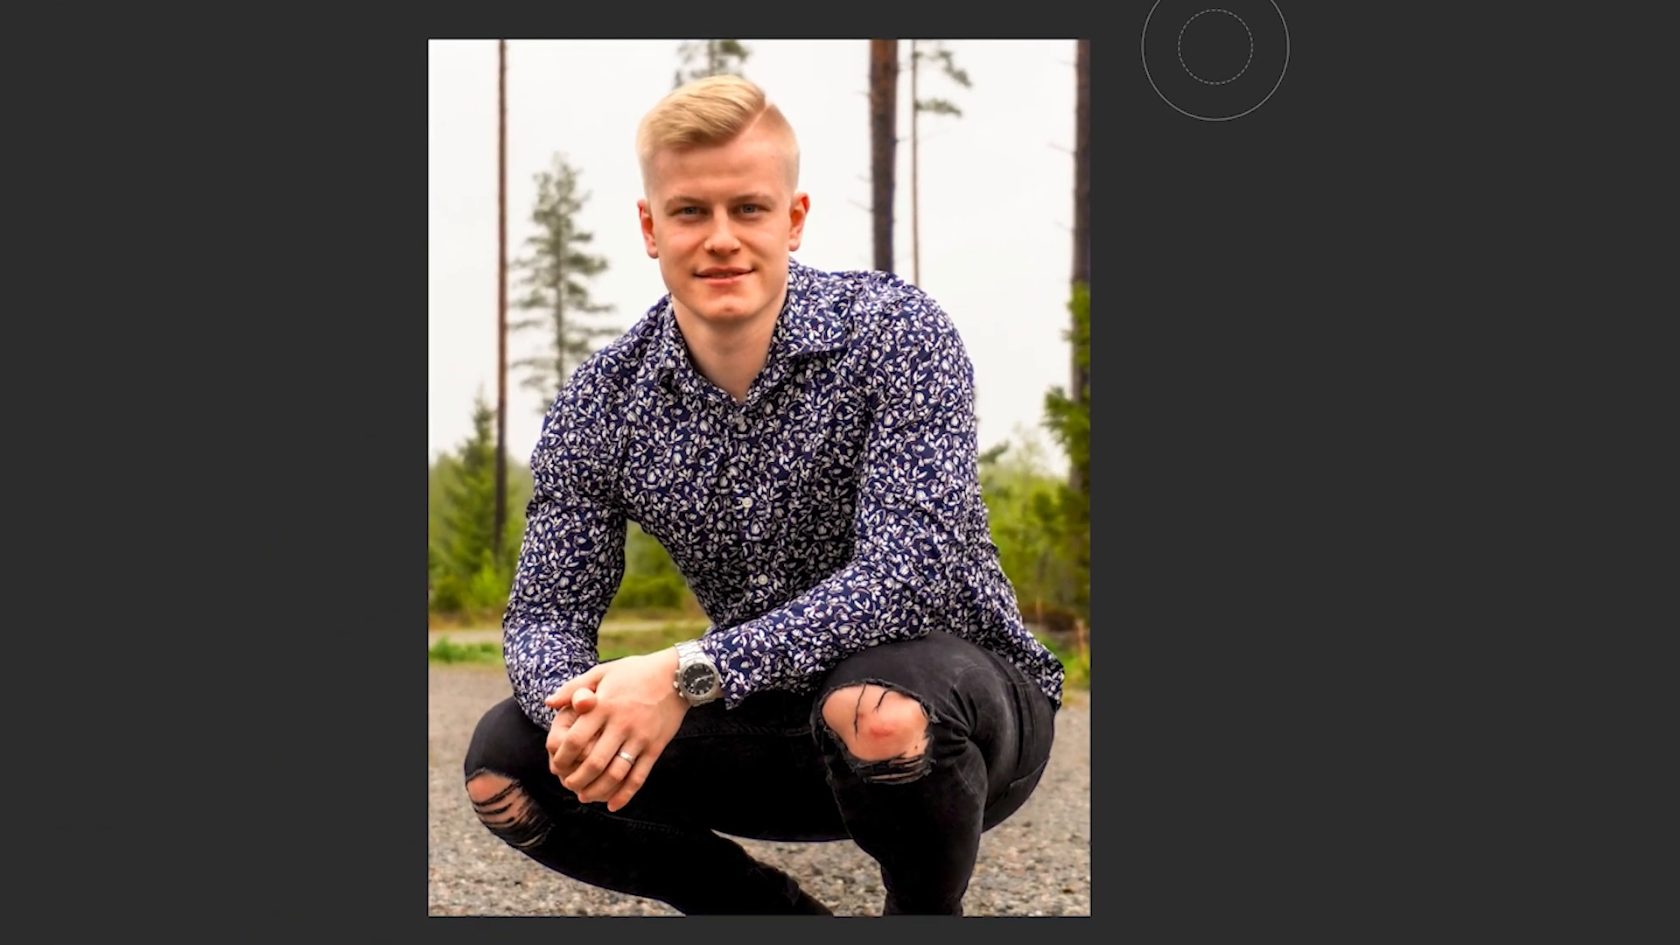
Erase the background photo's outer edges on all sides, setting the eraser opacity to 100% after the first strokes
mouse_move(1138, 15)
left_mouse_down()
mouse_move(1118, 98)
mouse_move(1128, 281)
mouse_move(1112, 19)
mouse_move(724, 8)
mouse_move(475, 28)
mouse_move(1023, 11)
mouse_move(1205, 28)
mouse_move(421, 30)
mouse_move(1163, 30)
left_mouse_up()
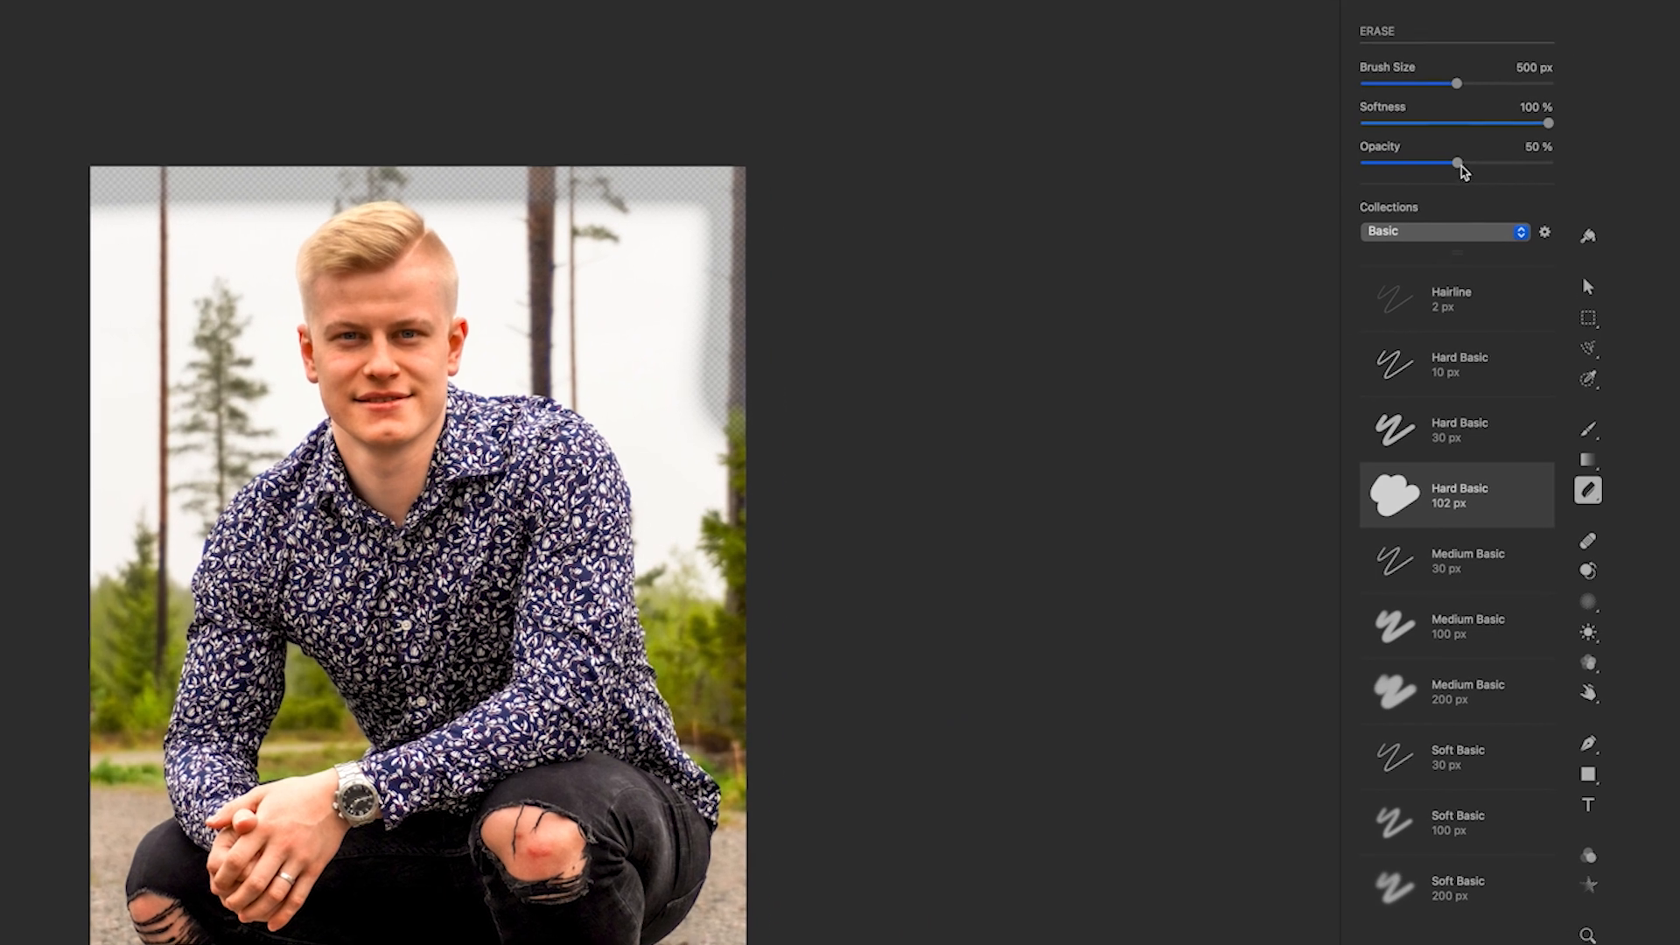
left_click_drag(1456, 164, 1546, 163)
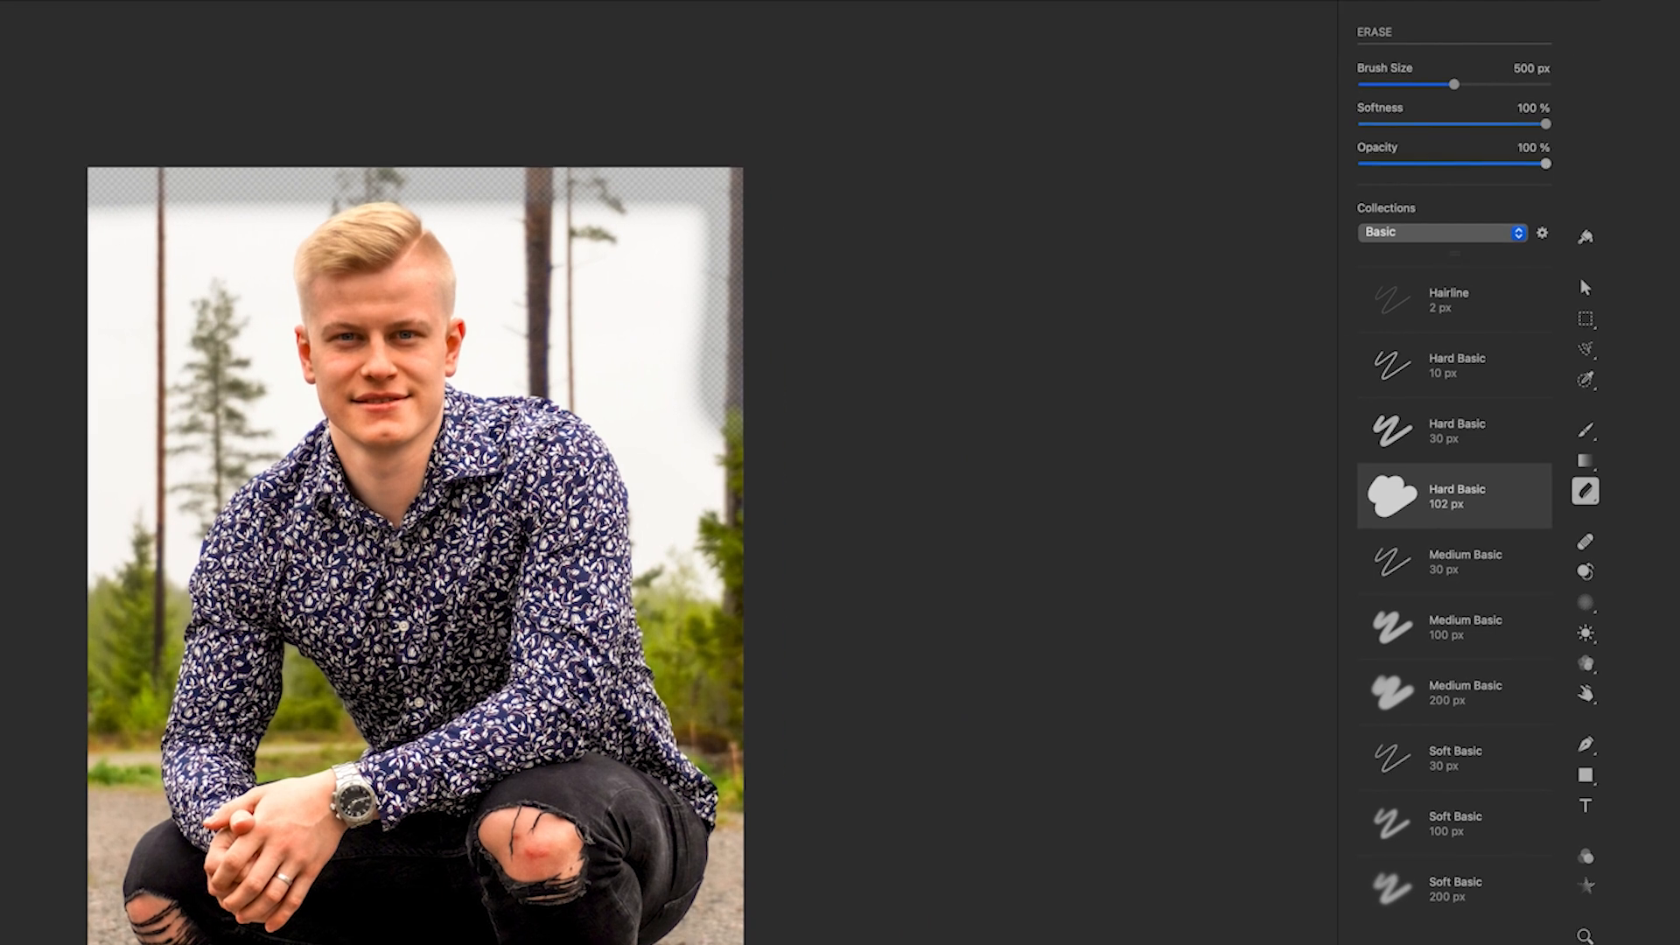
mouse_move(713, 147)
left_mouse_down()
mouse_move(42, 159)
mouse_move(676, 146)
left_mouse_up()
mouse_move(1038, 13)
left_mouse_down()
mouse_move(1092, 39)
mouse_move(1119, 359)
mouse_move(1113, 871)
mouse_move(1015, 897)
mouse_move(700, 906)
mouse_move(450, 539)
mouse_move(451, 80)
mouse_move(483, 36)
mouse_move(520, 26)
mouse_move(916, 1)
left_mouse_up()
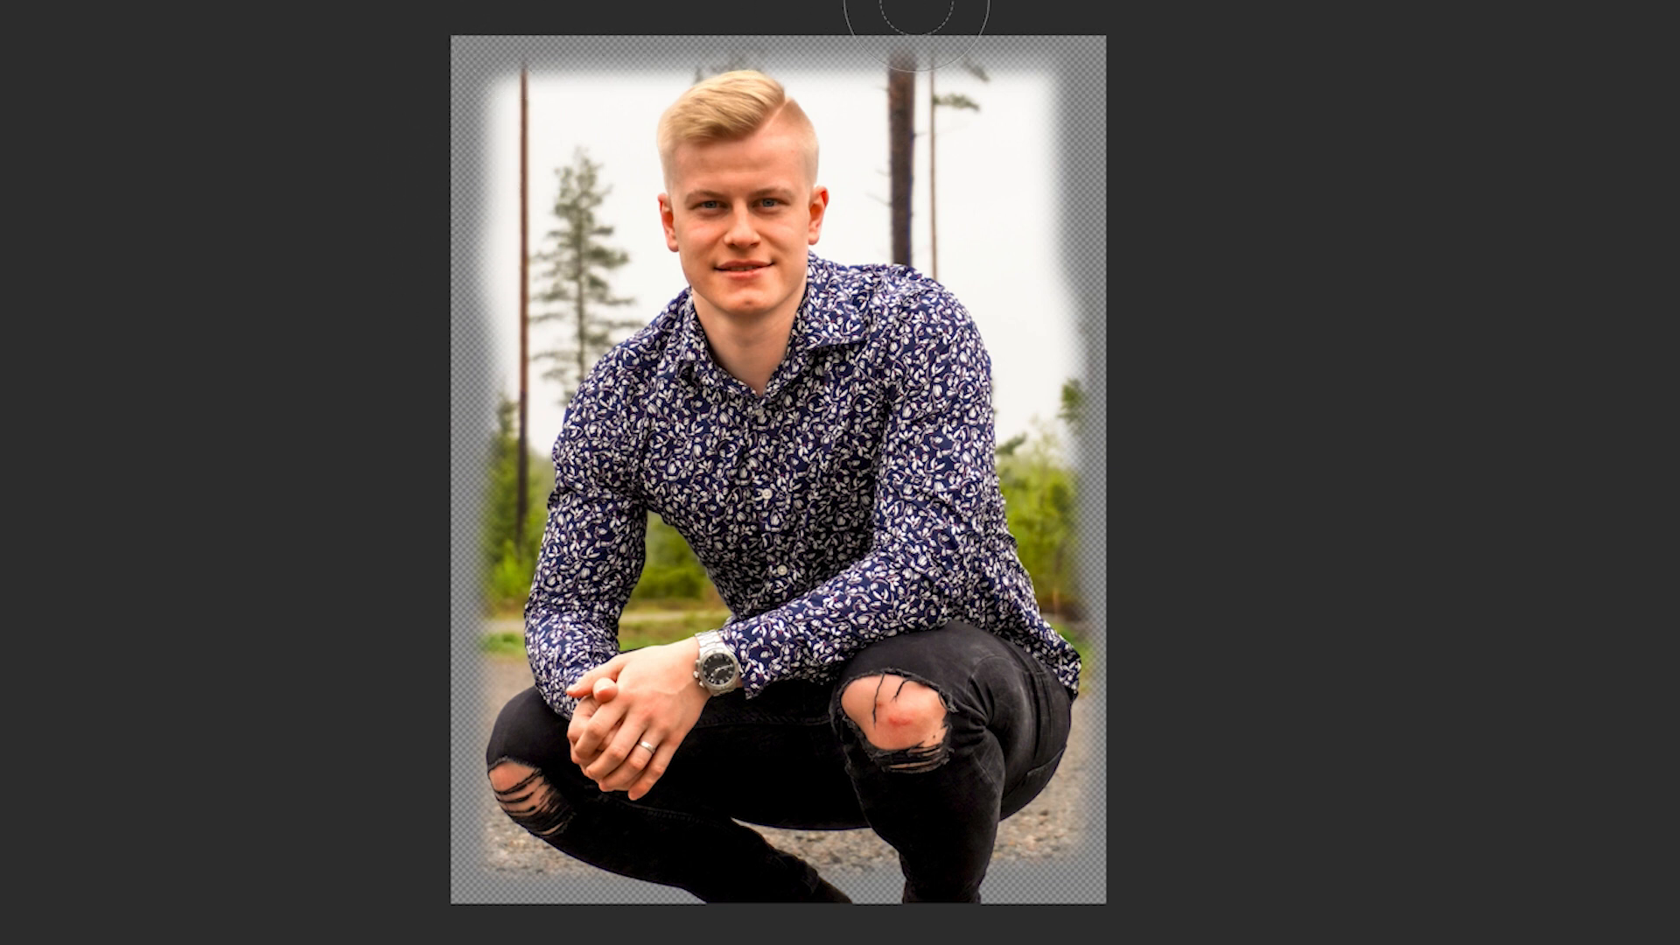
mouse_move(1053, 15)
left_mouse_down()
mouse_move(1095, 113)
mouse_move(1078, 761)
left_mouse_up()
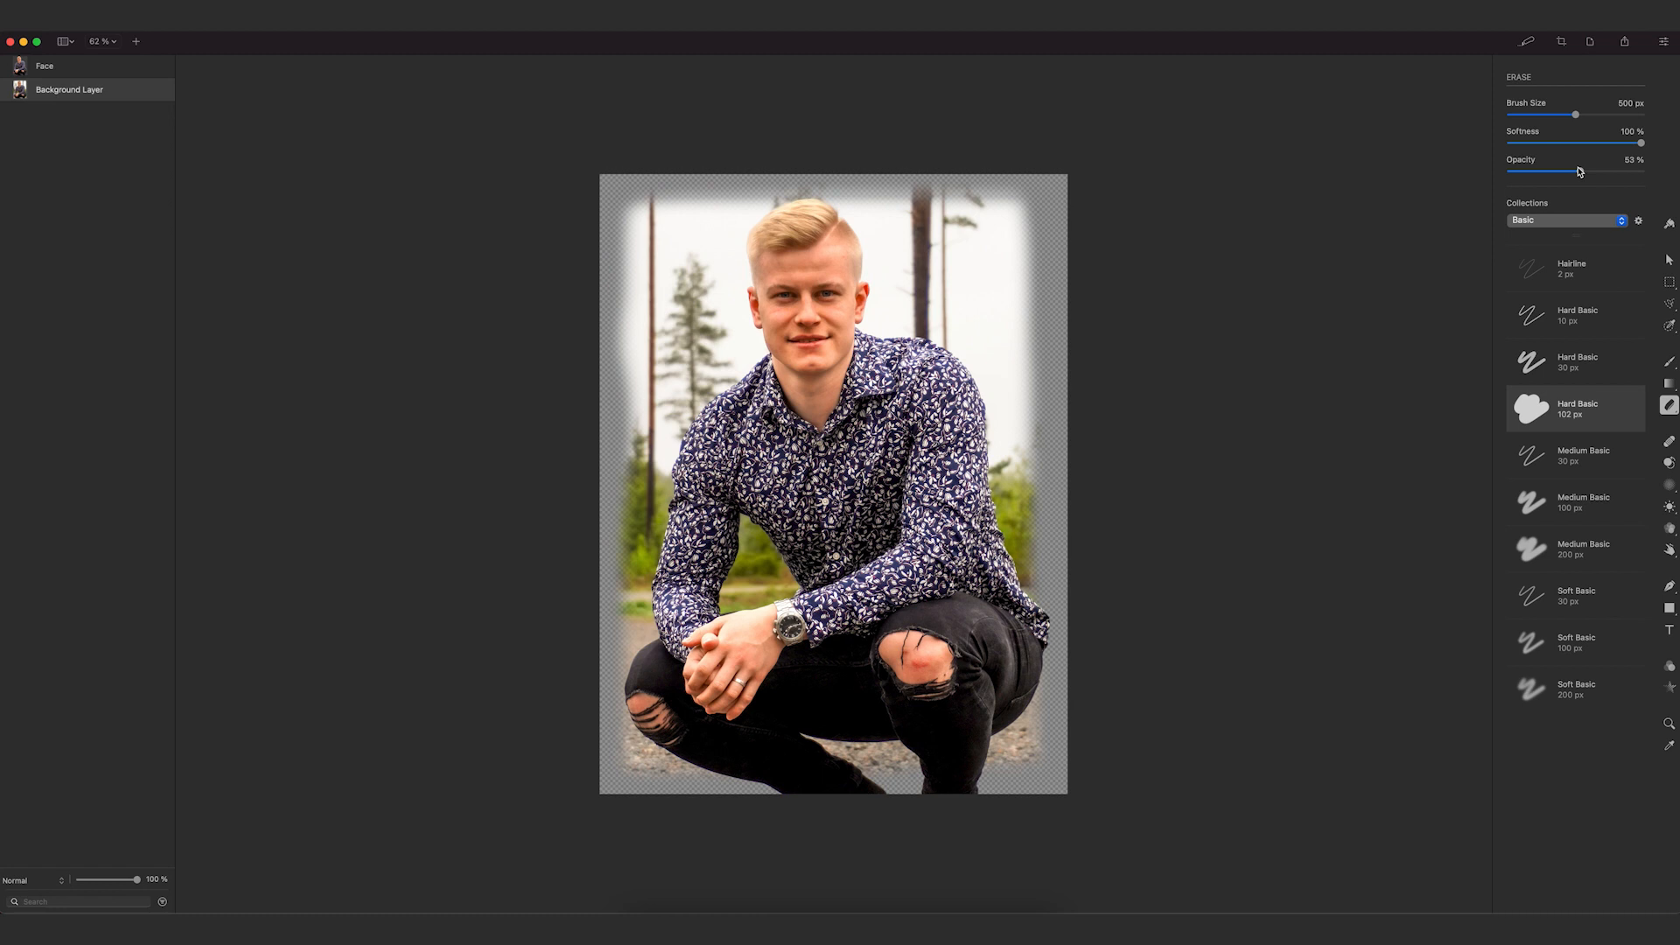
Lightly erase the remaining background photo around the man using 30% eraser opacity and a 1000 px brush
left_click_drag(1576, 171, 1550, 162)
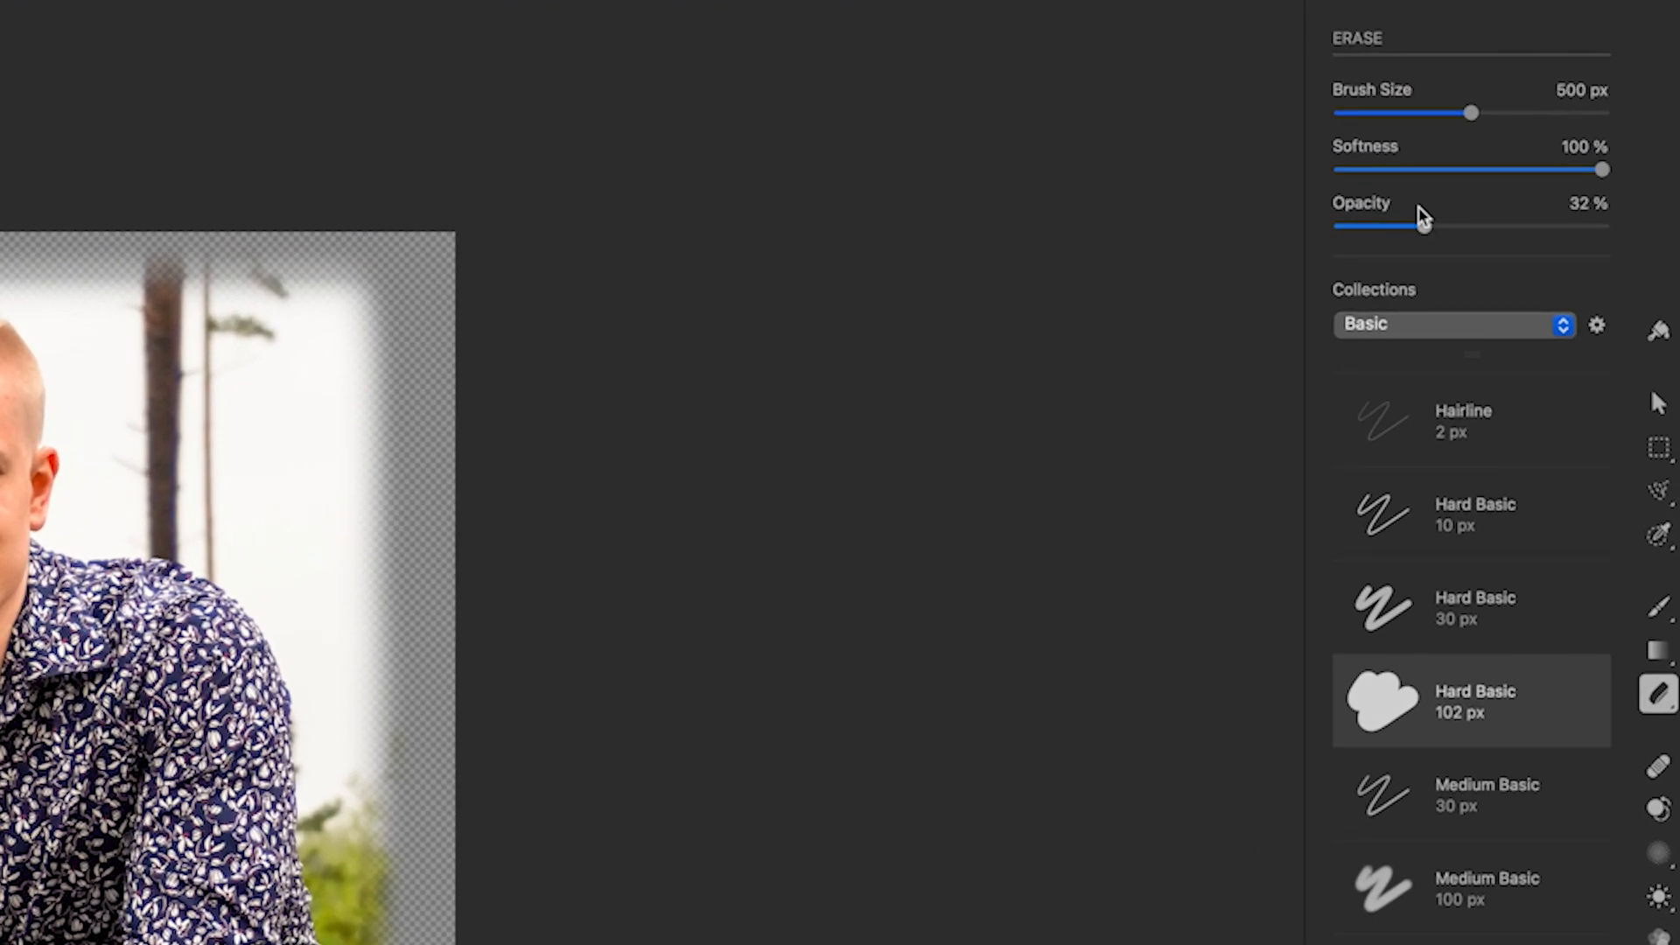
left_click_drag(1422, 217, 1417, 214)
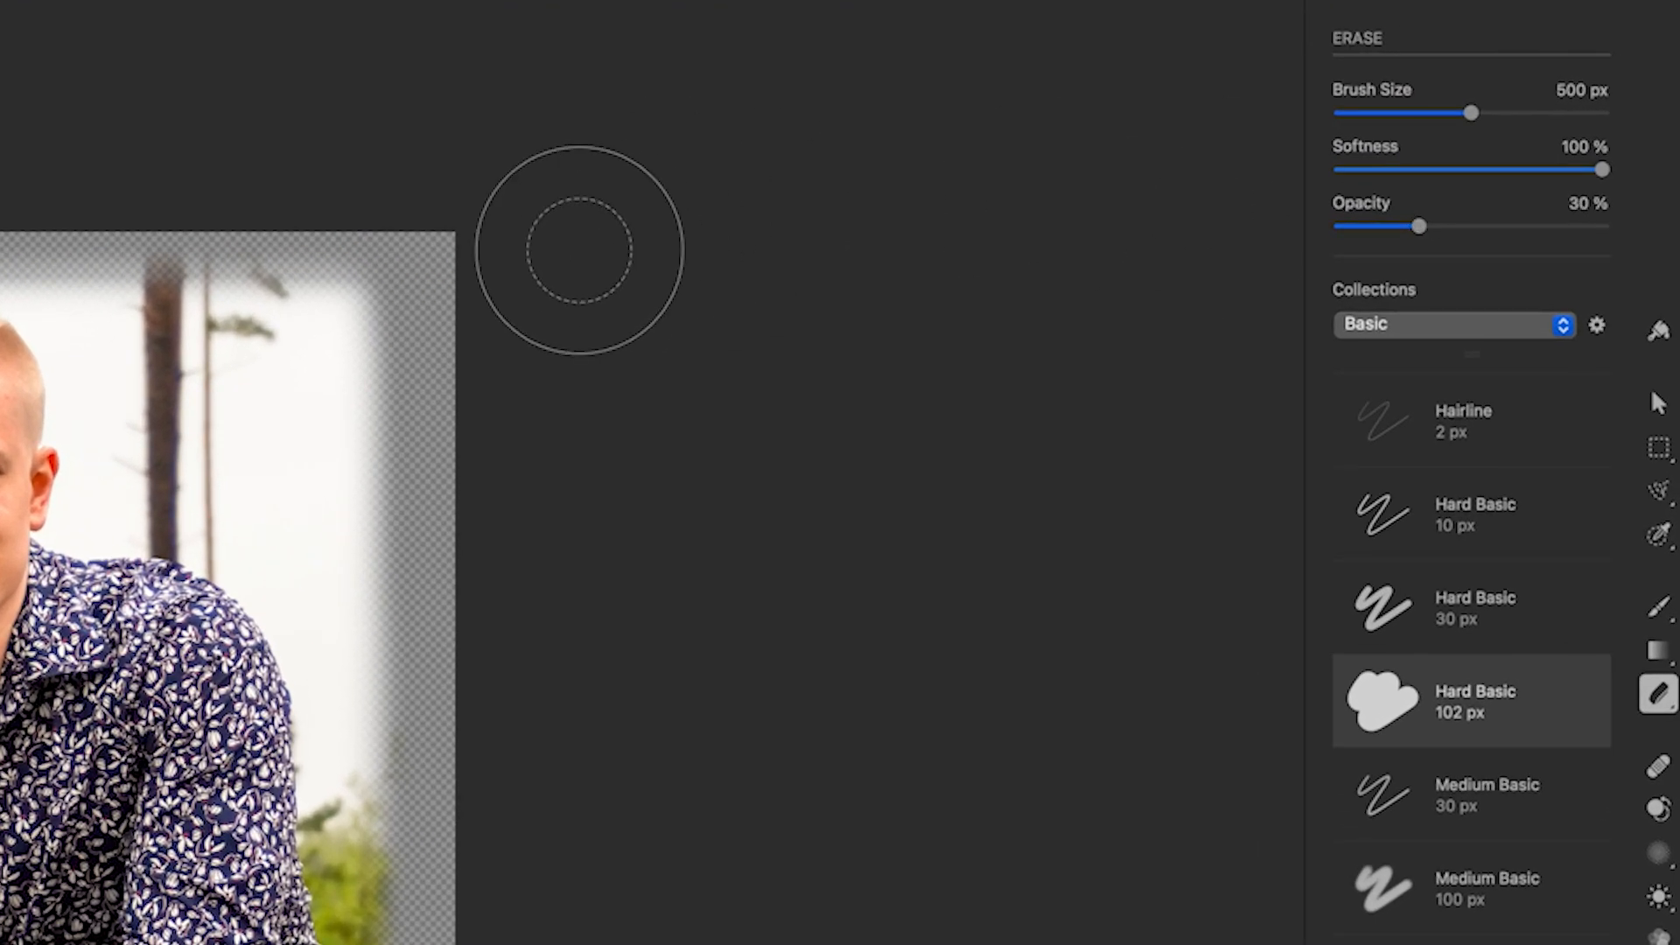
left_click_drag(1473, 113, 1606, 113)
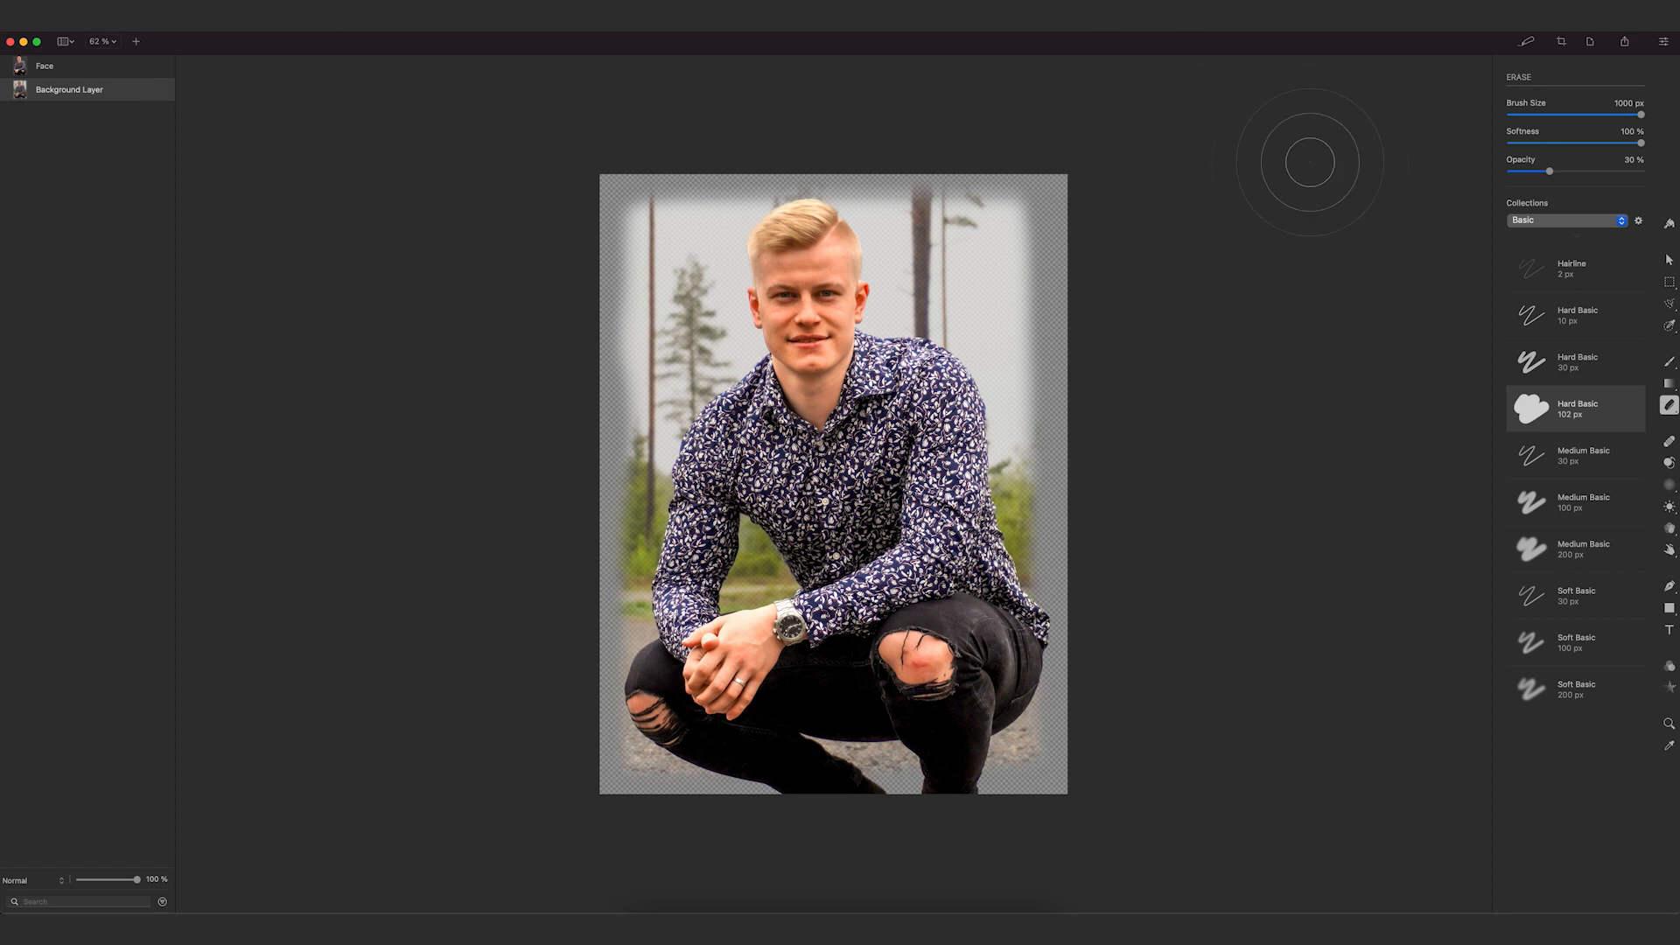
Draw a white rectangle covering the whole canvas and move its layer beneath the Background Layer
mouse_move(1596, 432)
key("v")
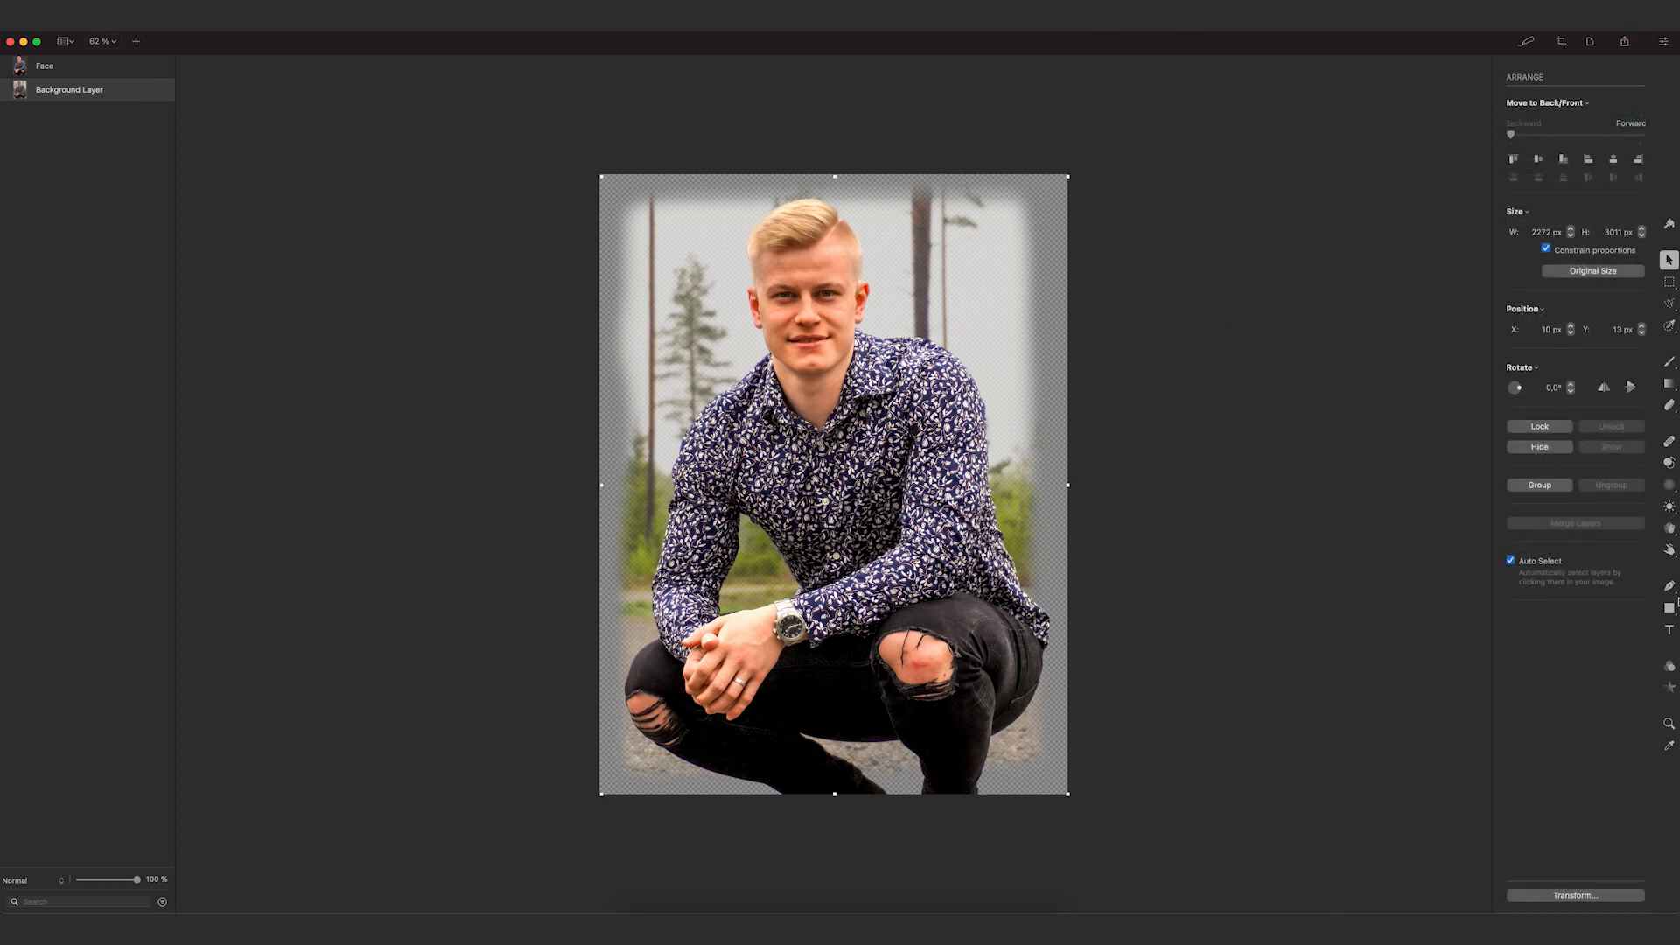
left_click(1670, 608)
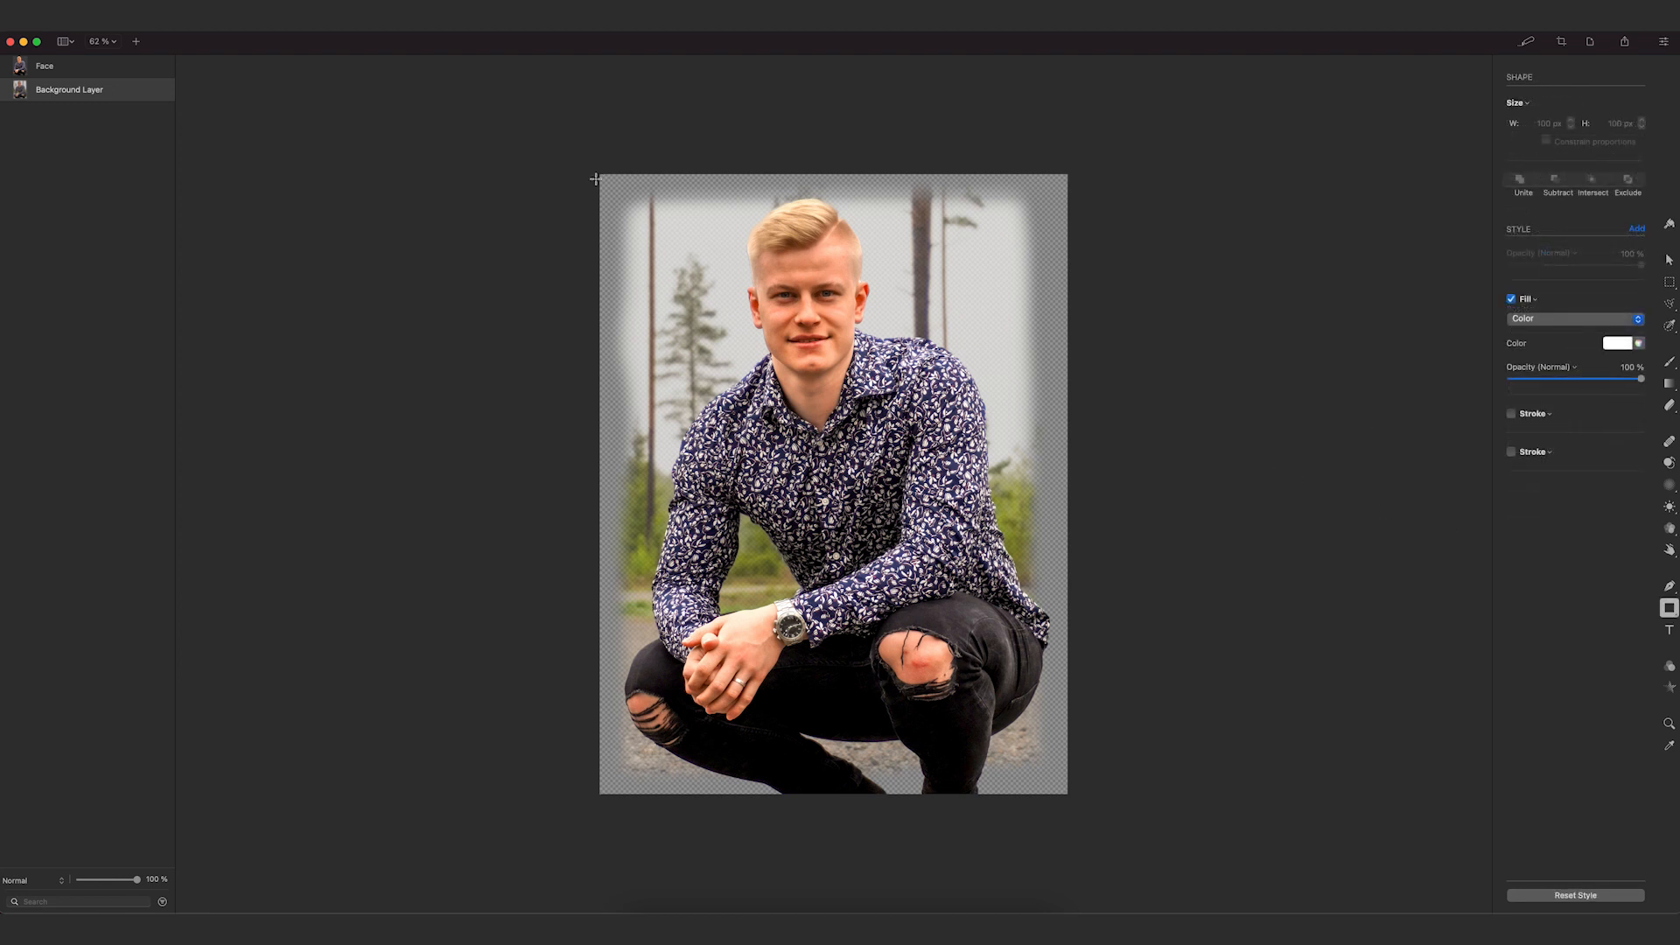
left_click_drag(601, 172, 1065, 797)
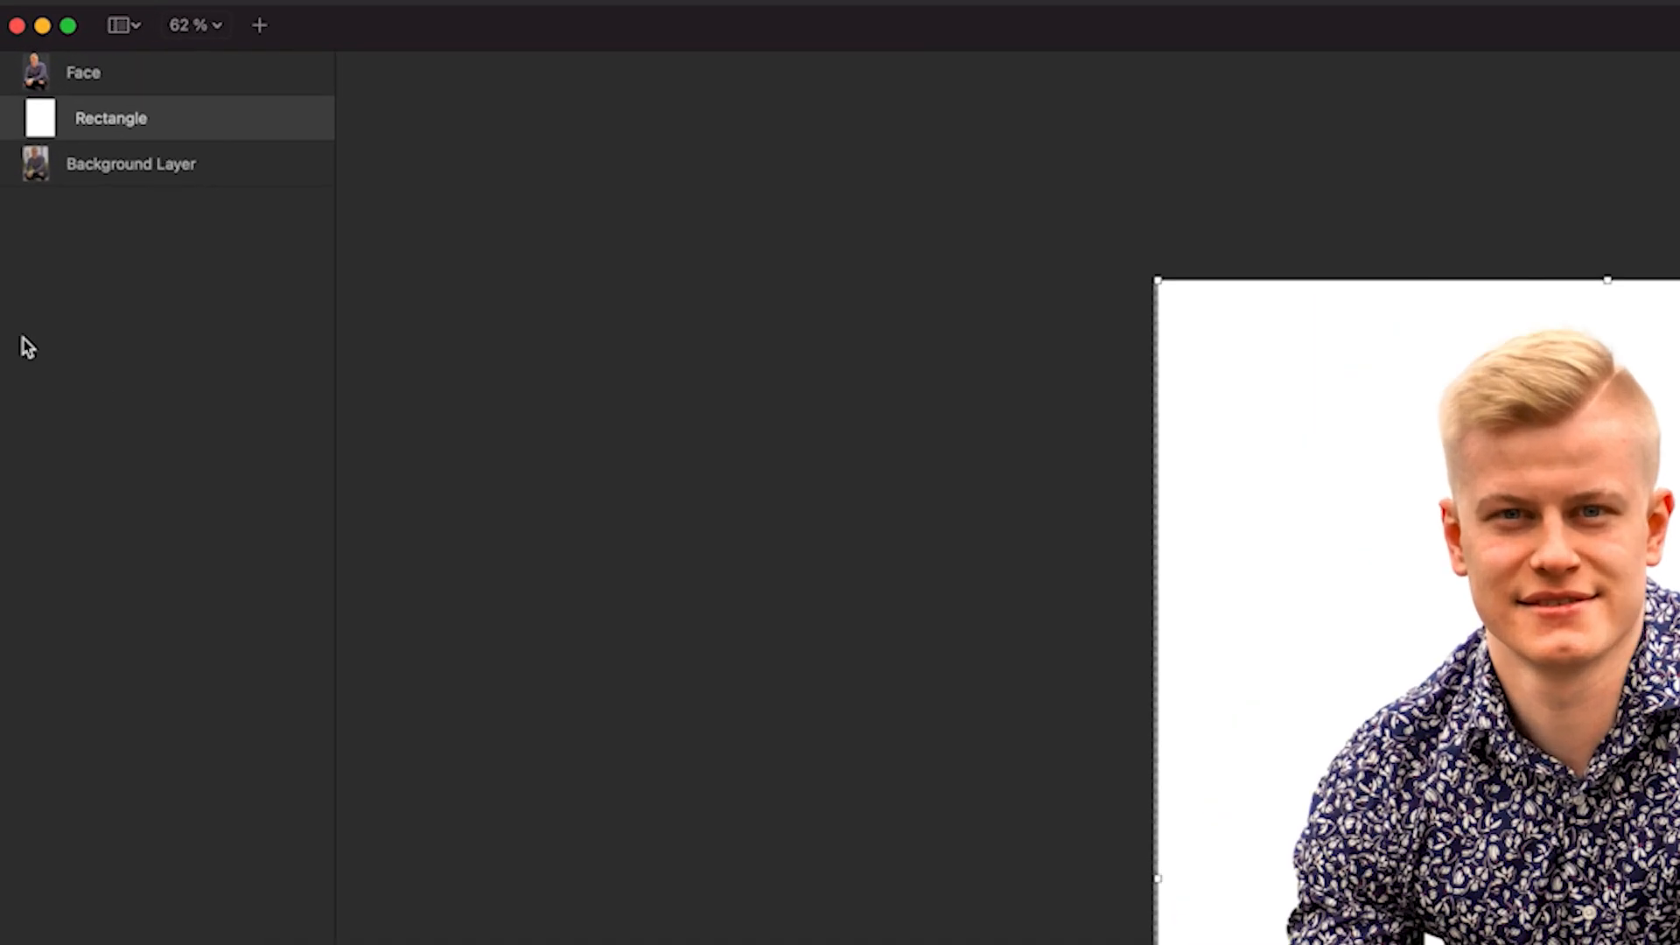
double_click(56, 94)
left_click_drag(104, 143, 97, 179)
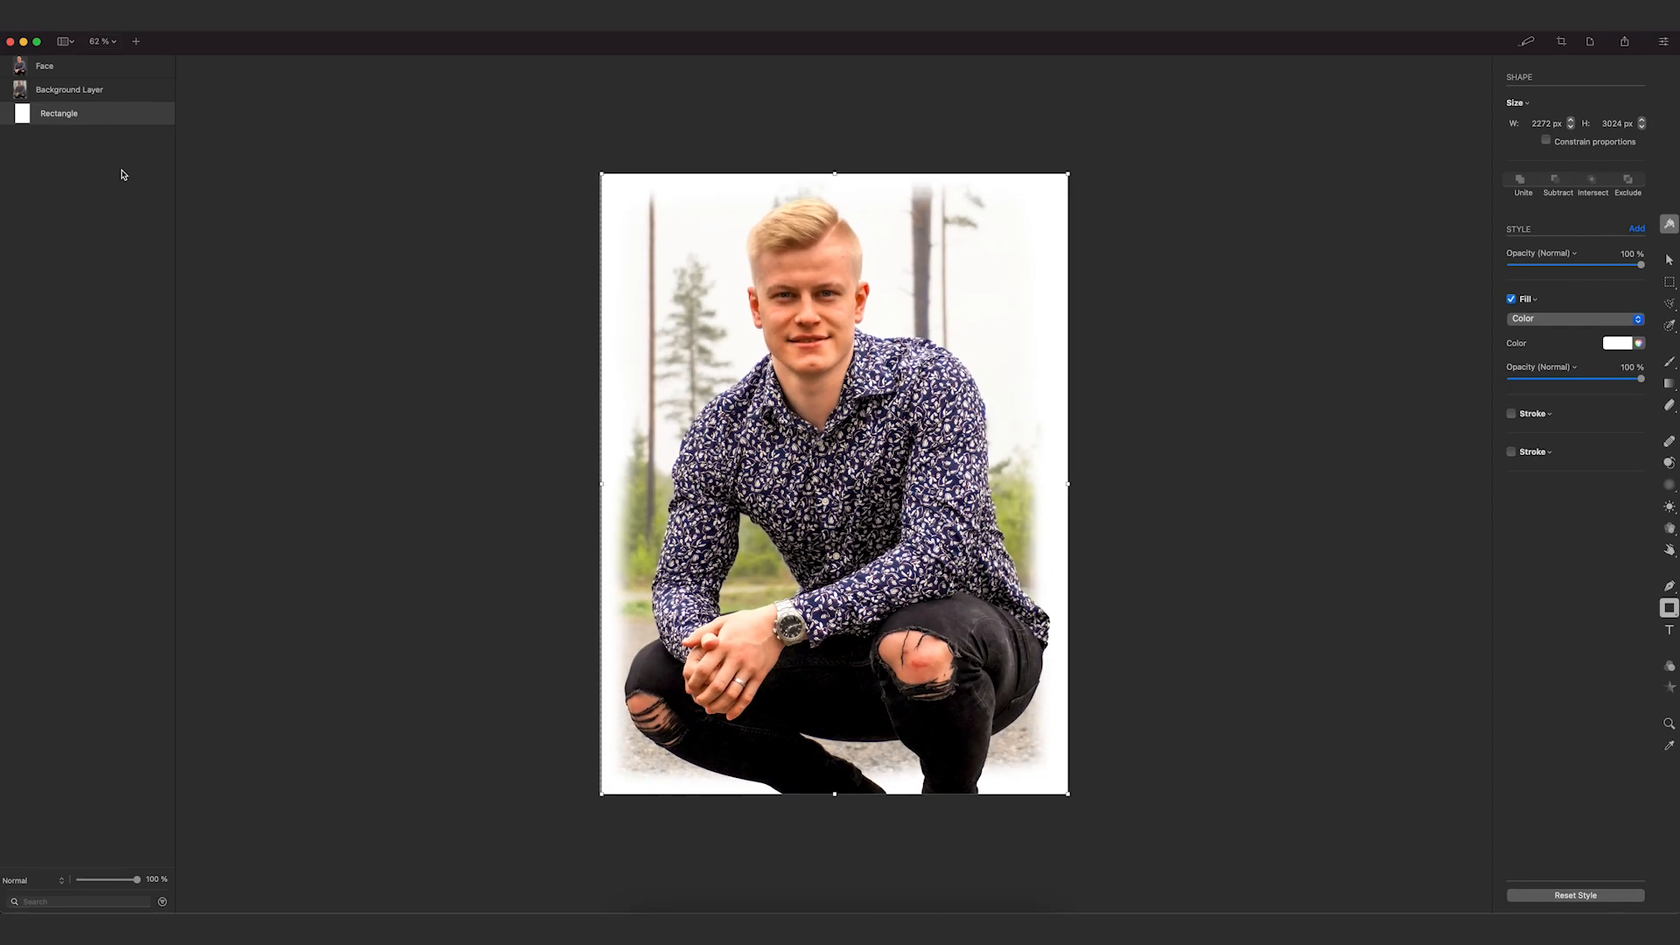
Delete the Face layer to view the faded background alone, and undo the deletion
left_click(64, 76)
key("Delete")
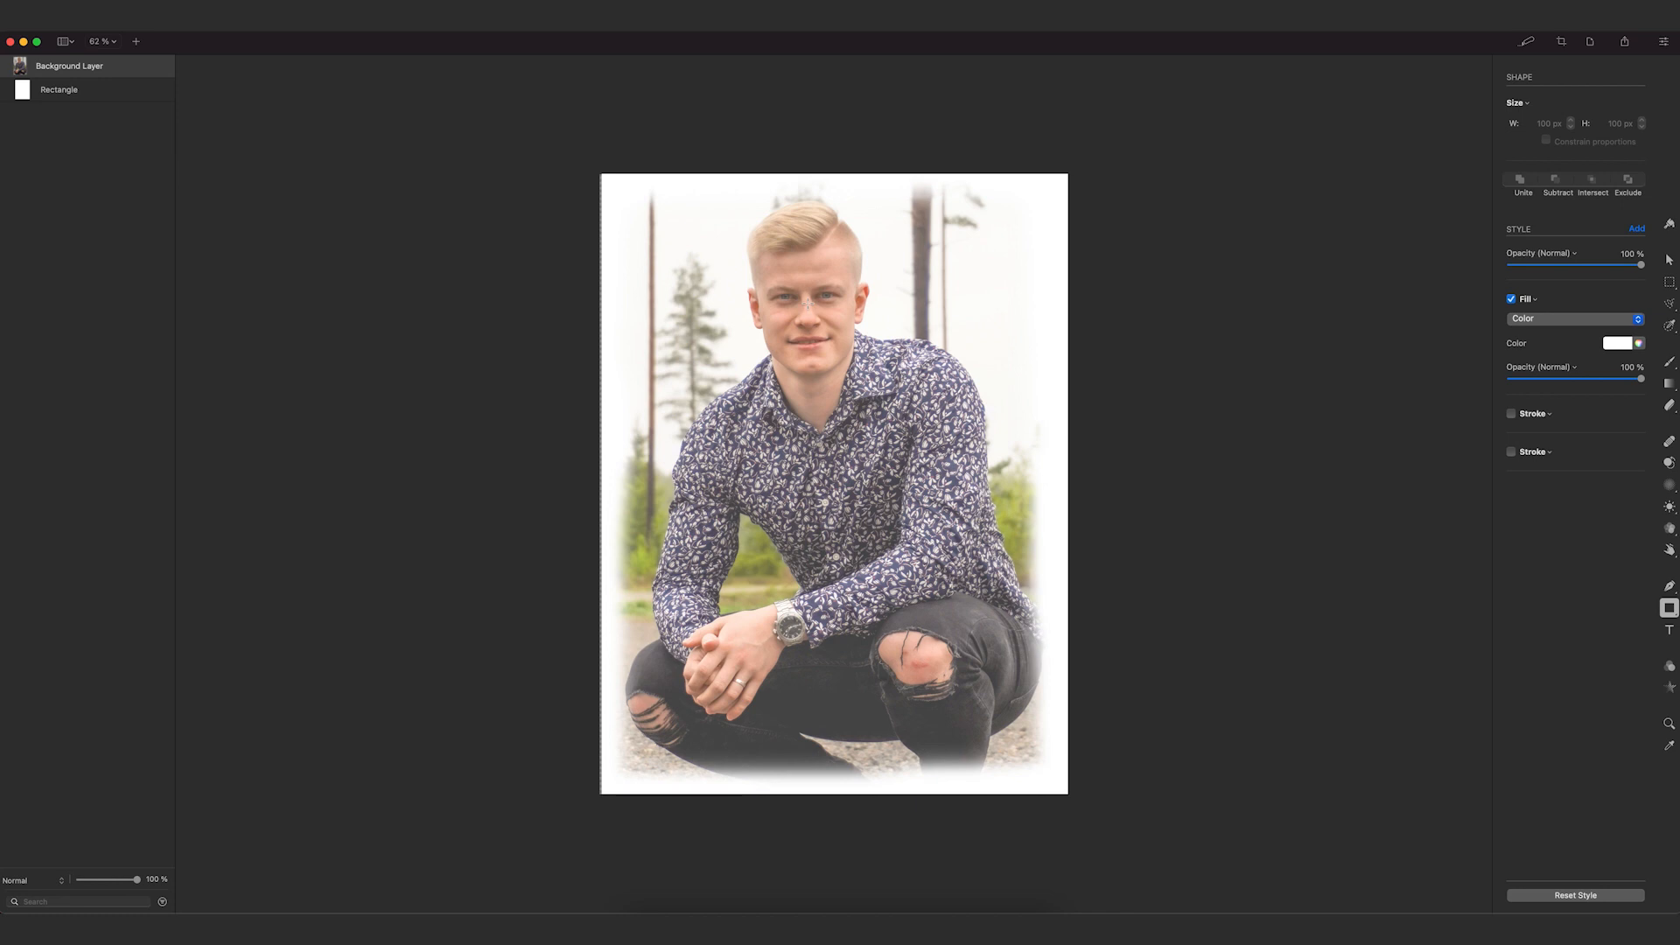
key("super+z")
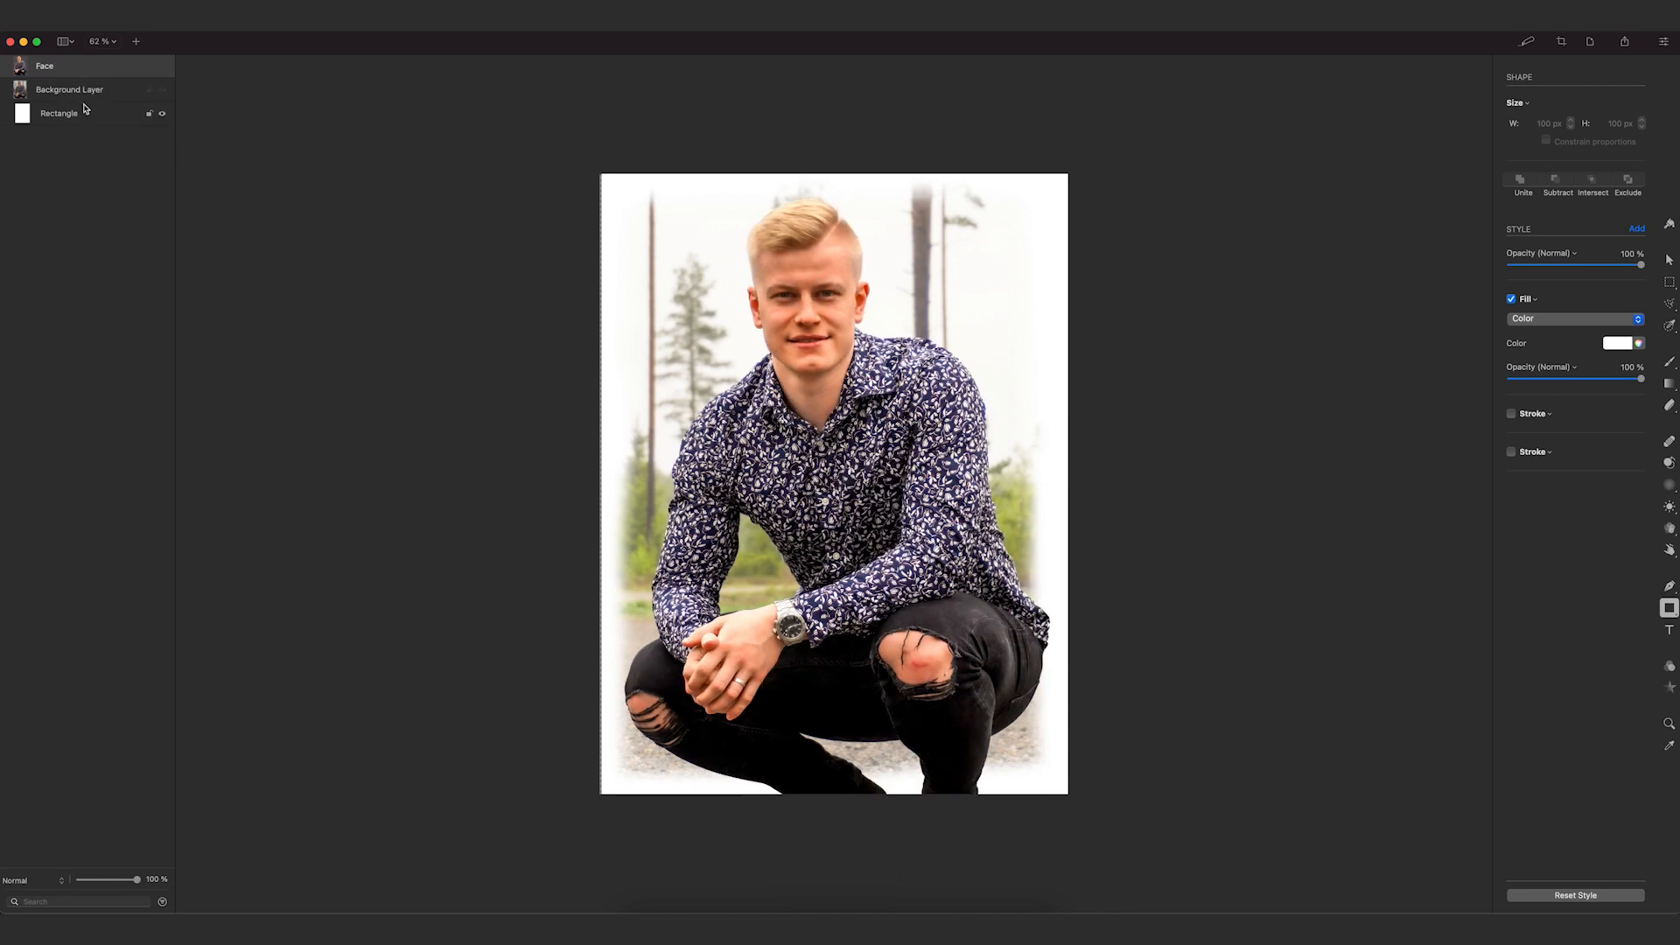
Set the rectangle layer's fill to the dark blue-grey color 1B1C21
left_click(74, 91)
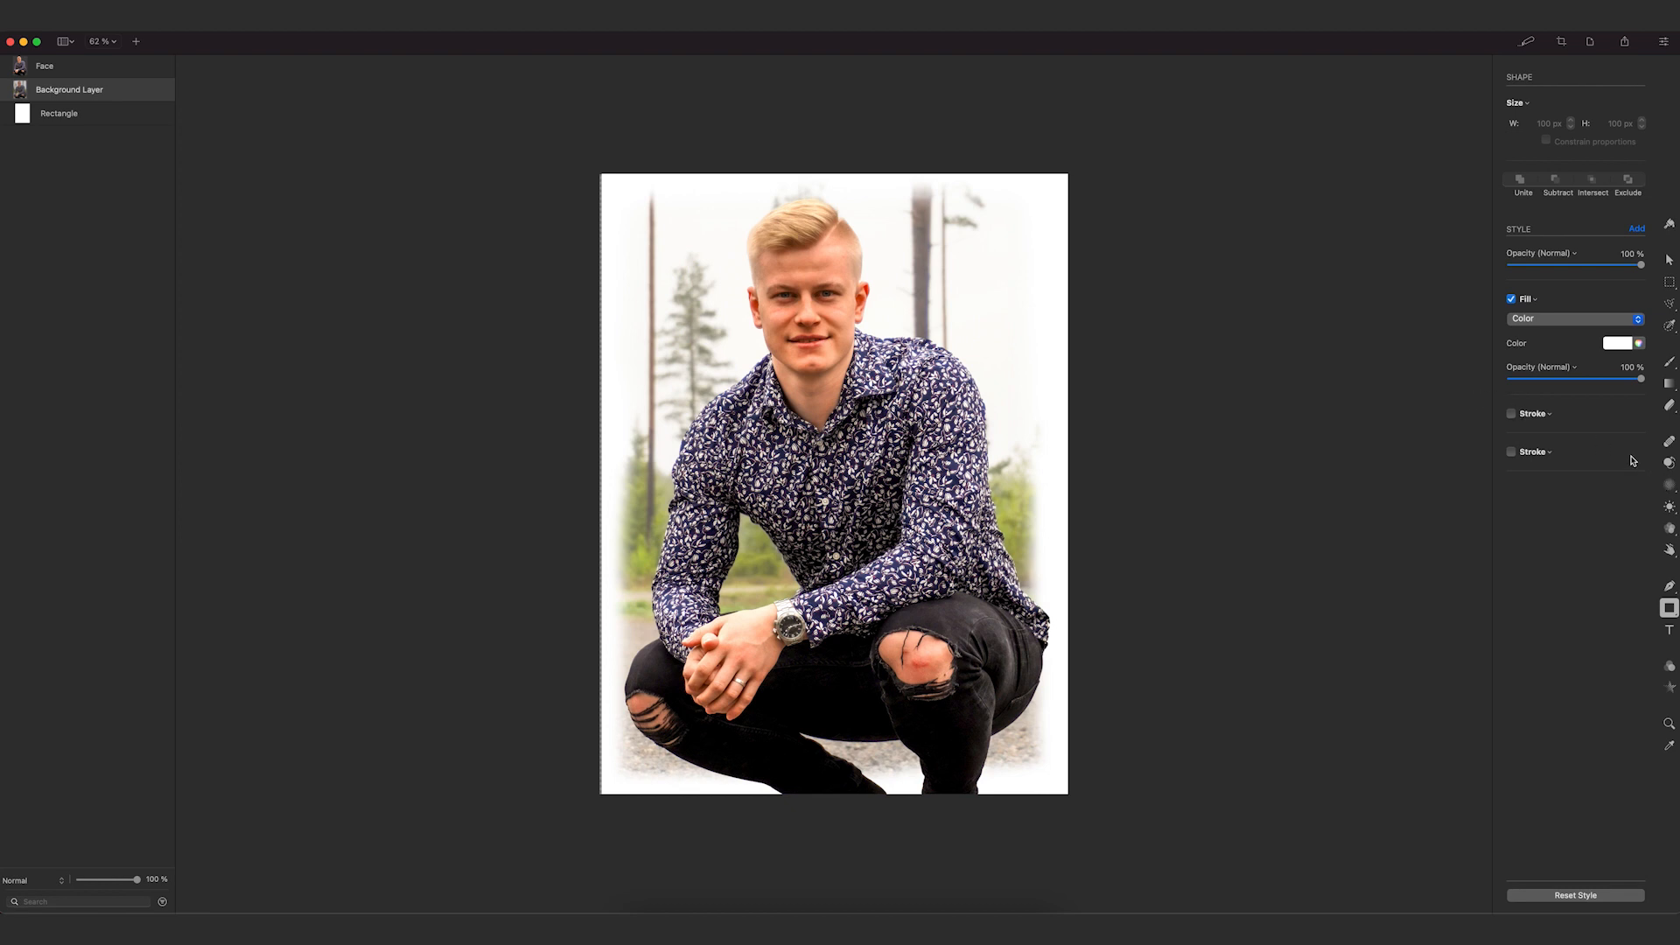
left_click(95, 125)
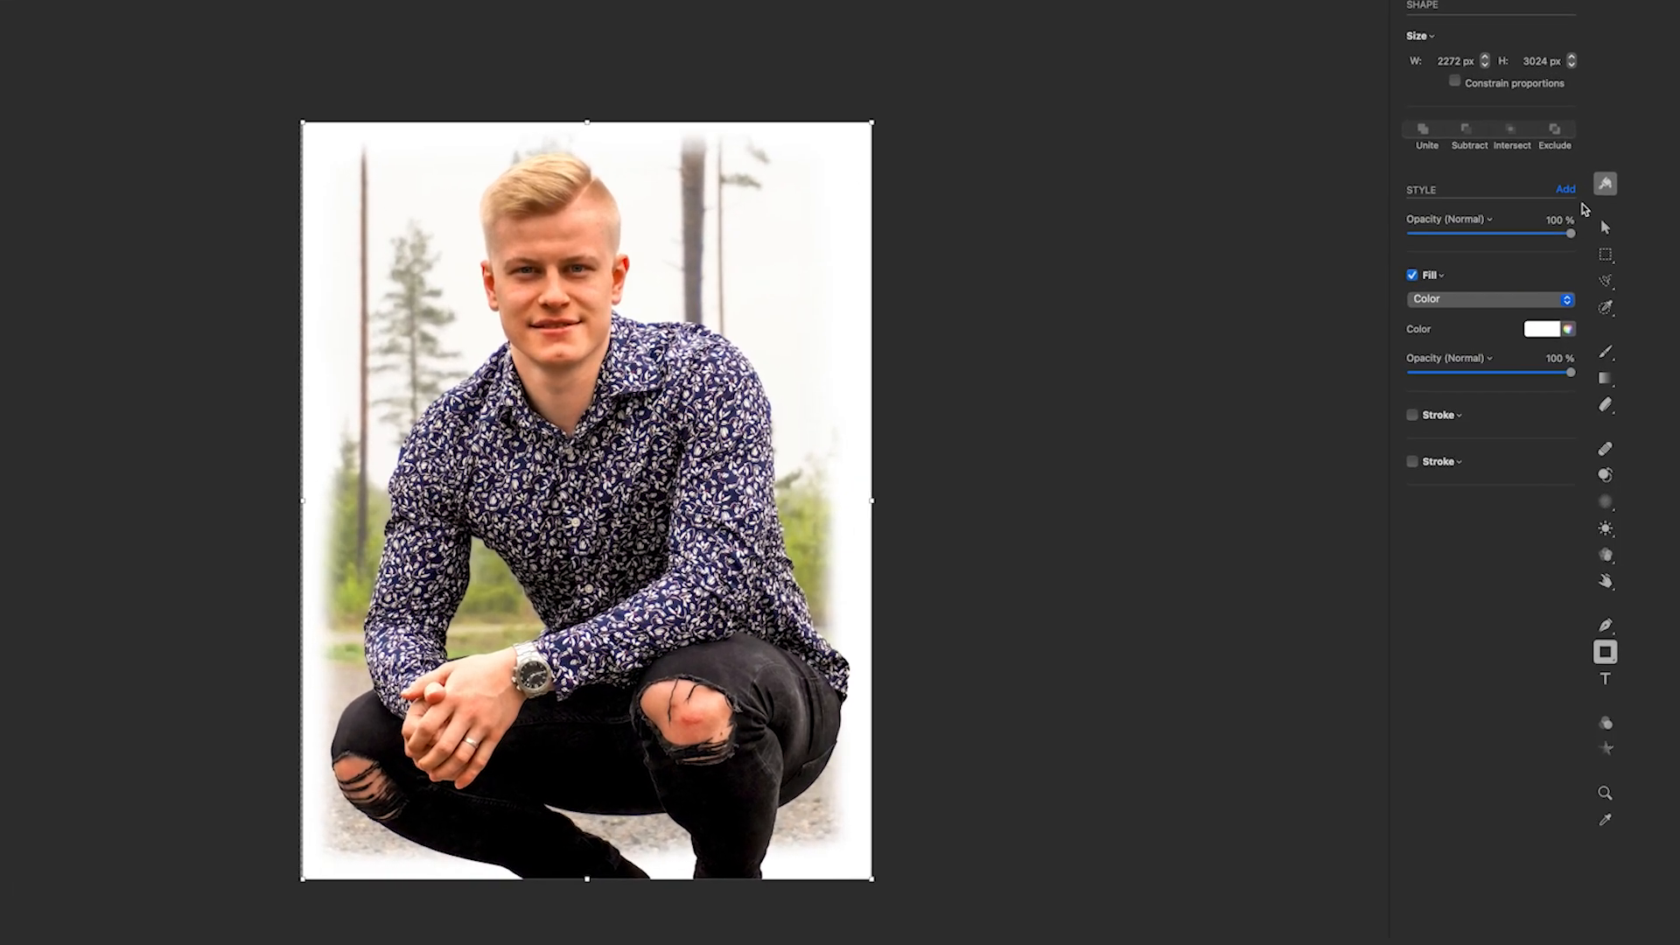
left_click(1626, 347)
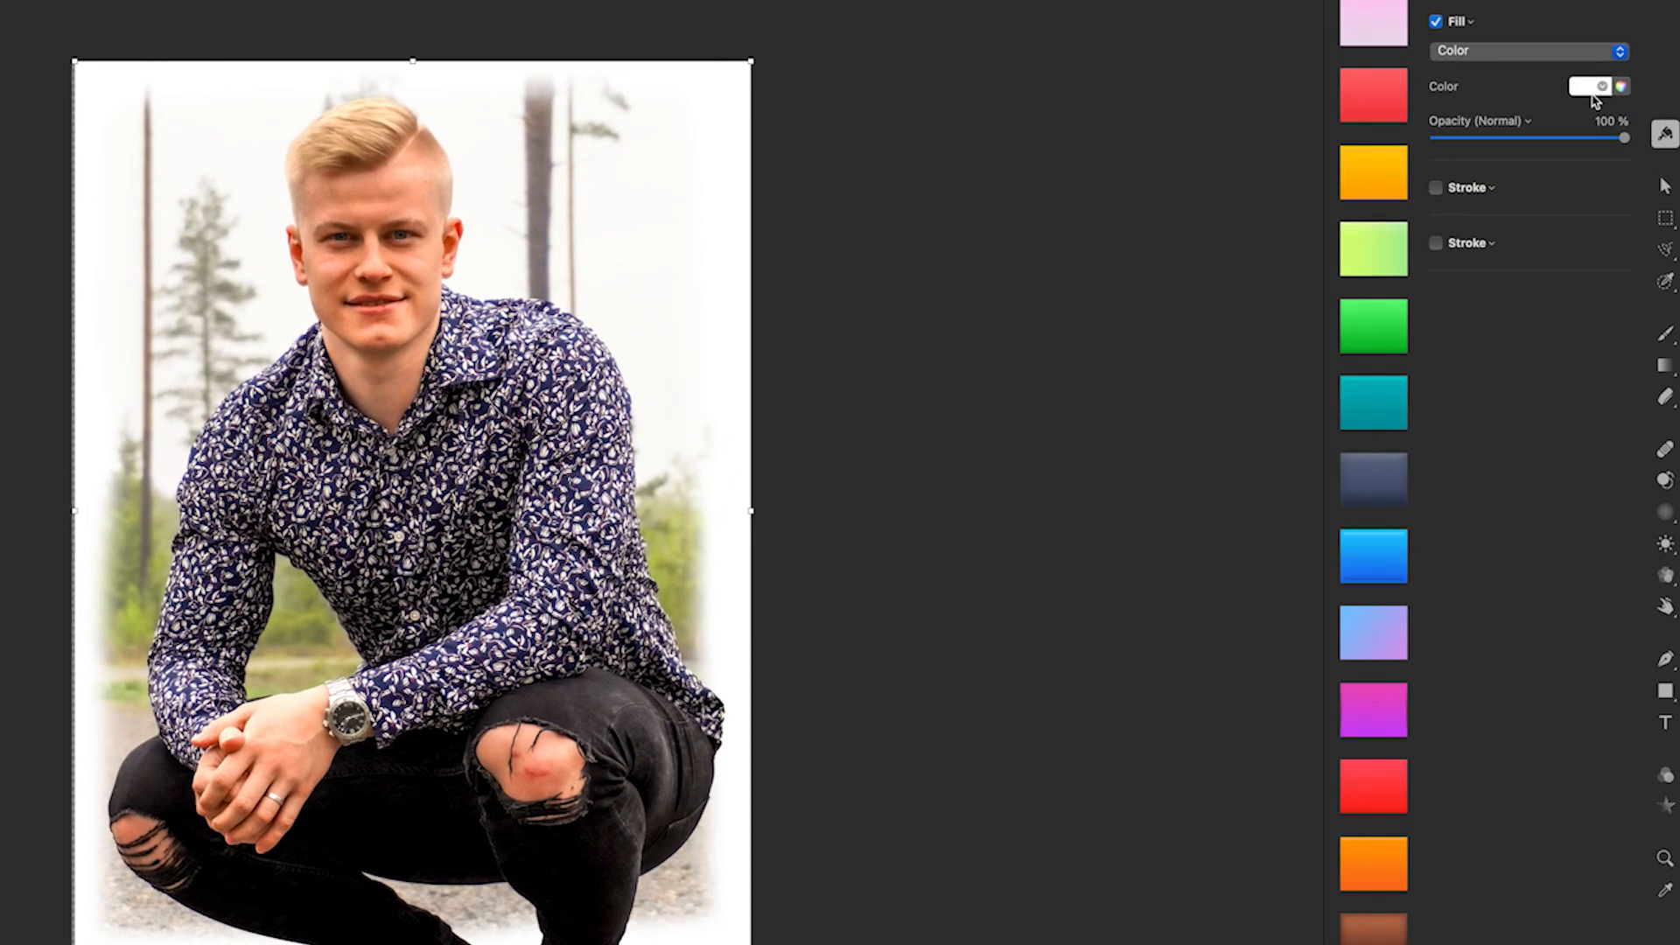
left_click(1591, 91)
left_click(1560, 331)
left_click_drag(1540, 306, 1467, 298)
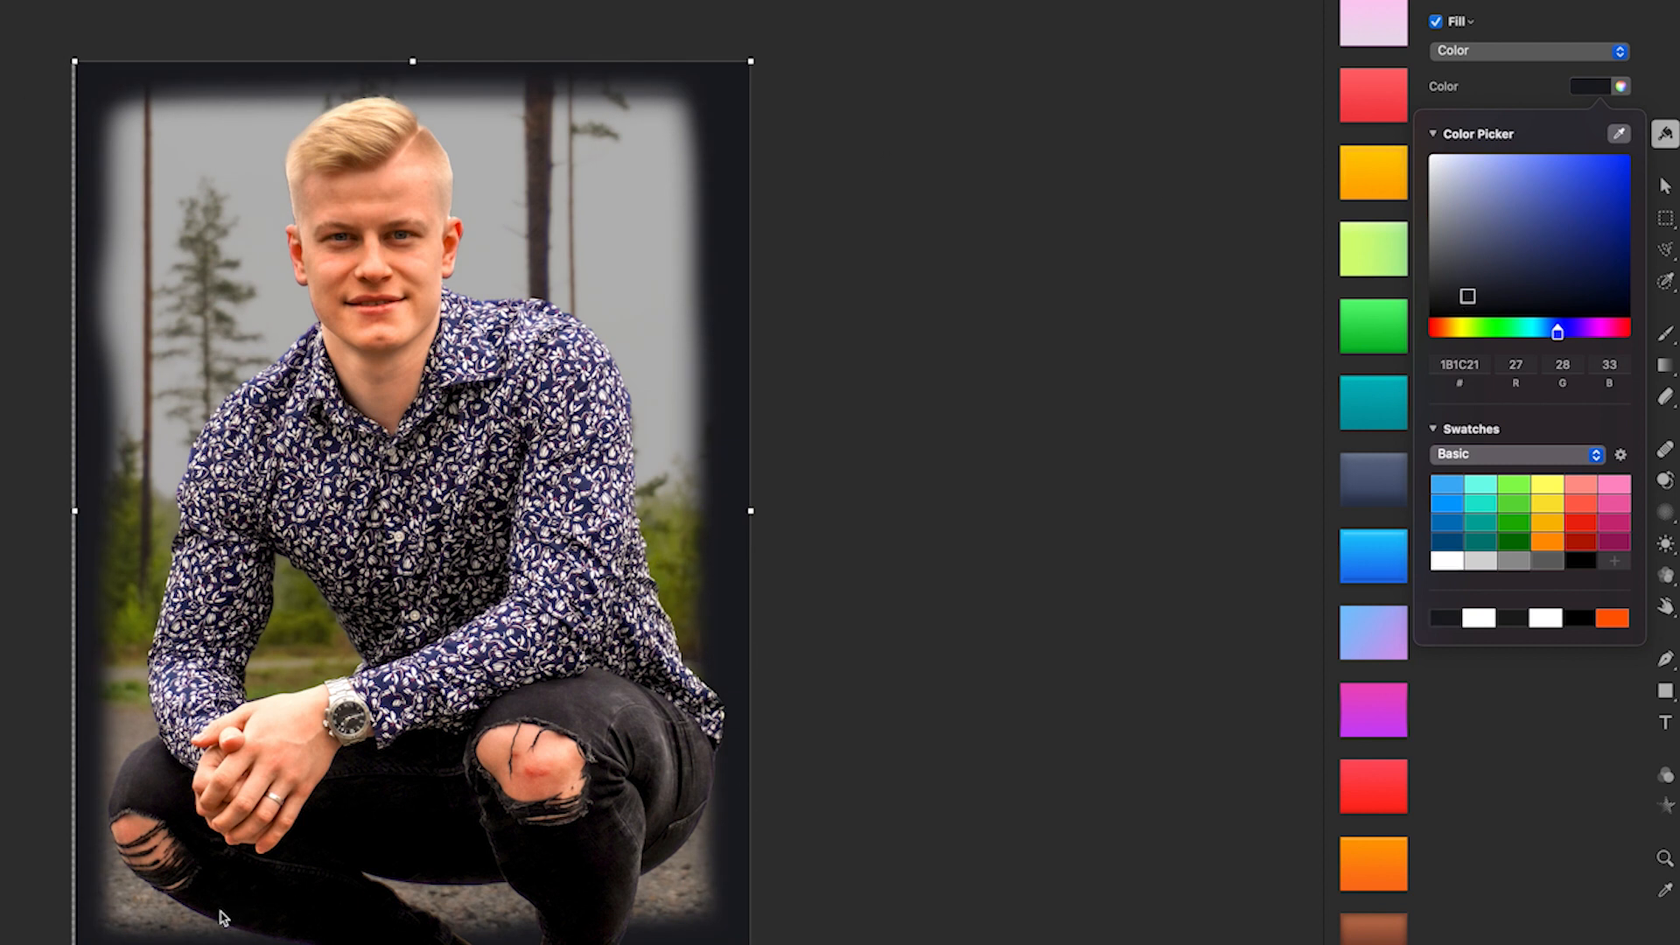
Lower the Erase tool's opacity below 30% and fade the background photo around the man further into the dark fill
left_click(1668, 403)
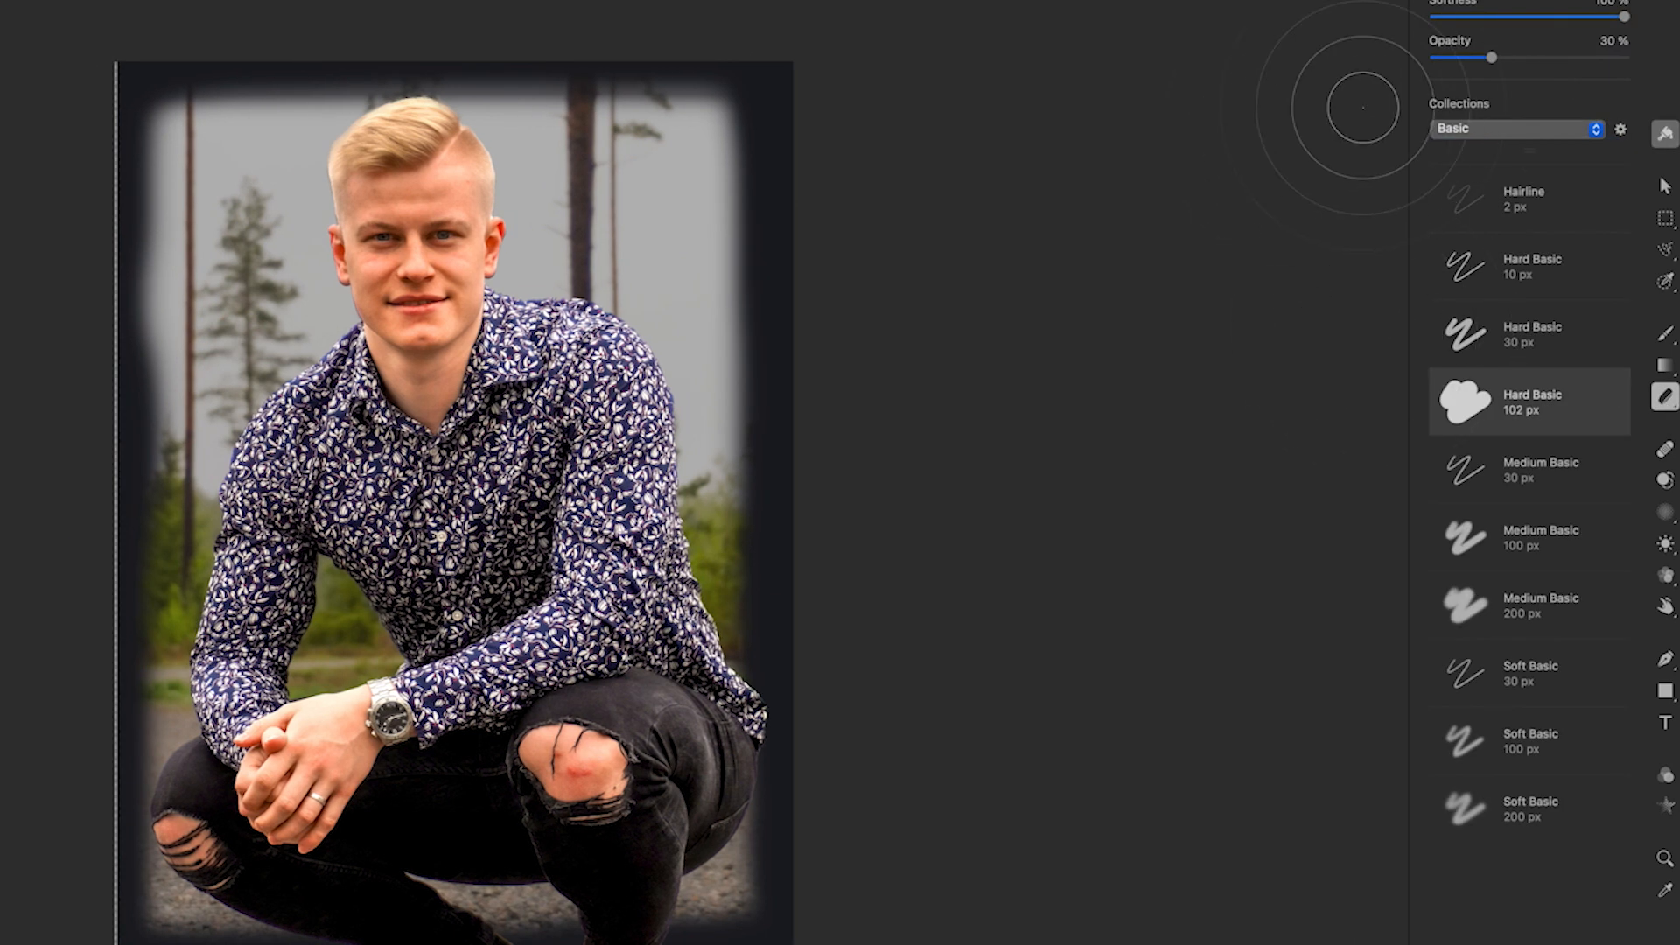
left_click_drag(1492, 57, 1455, 56)
left_click_drag(1455, 160, 1467, 172)
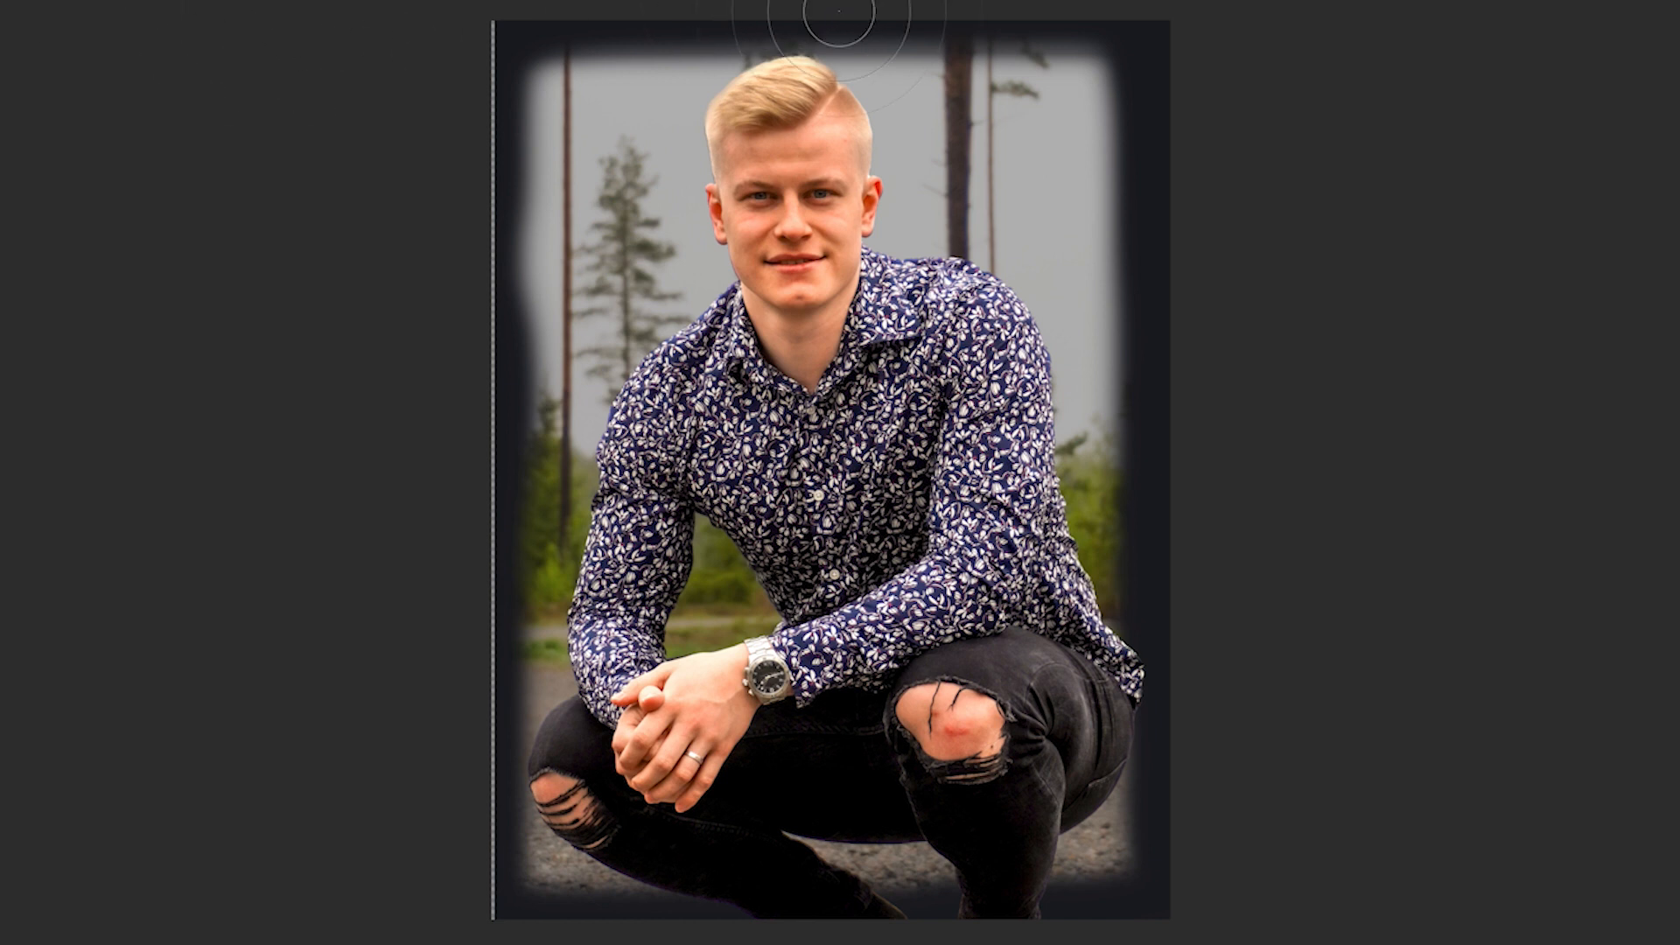
mouse_move(446, 57)
left_mouse_down()
mouse_move(1208, 67)
mouse_move(1399, 300)
mouse_move(1212, 321)
mouse_move(989, 542)
left_mouse_up()
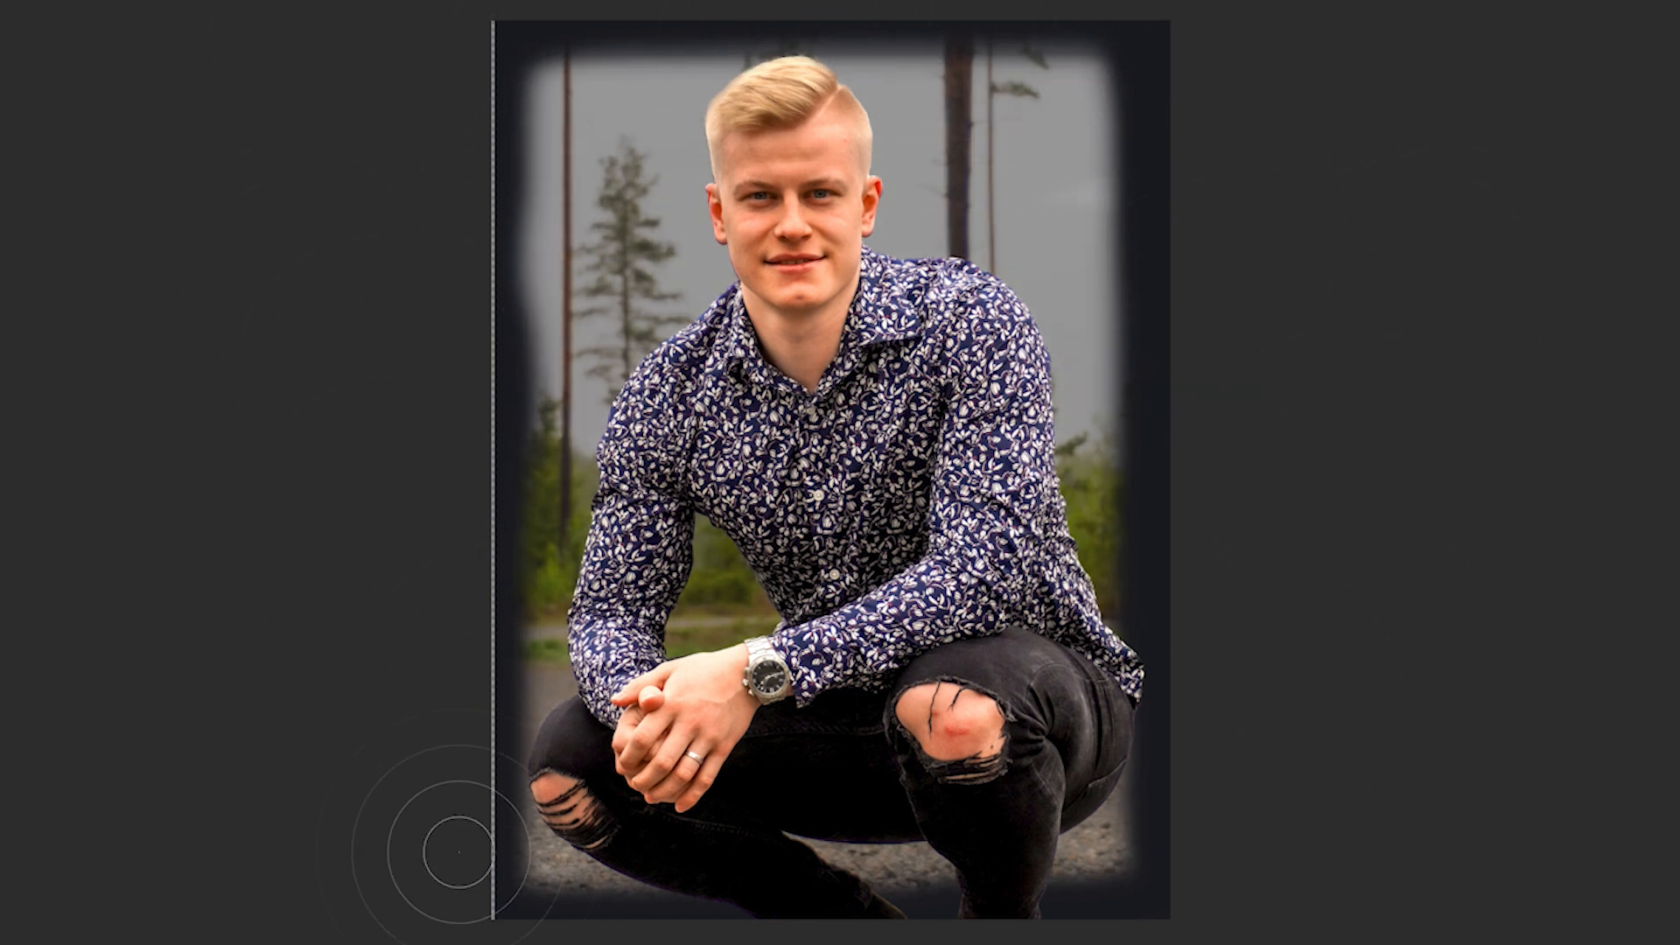